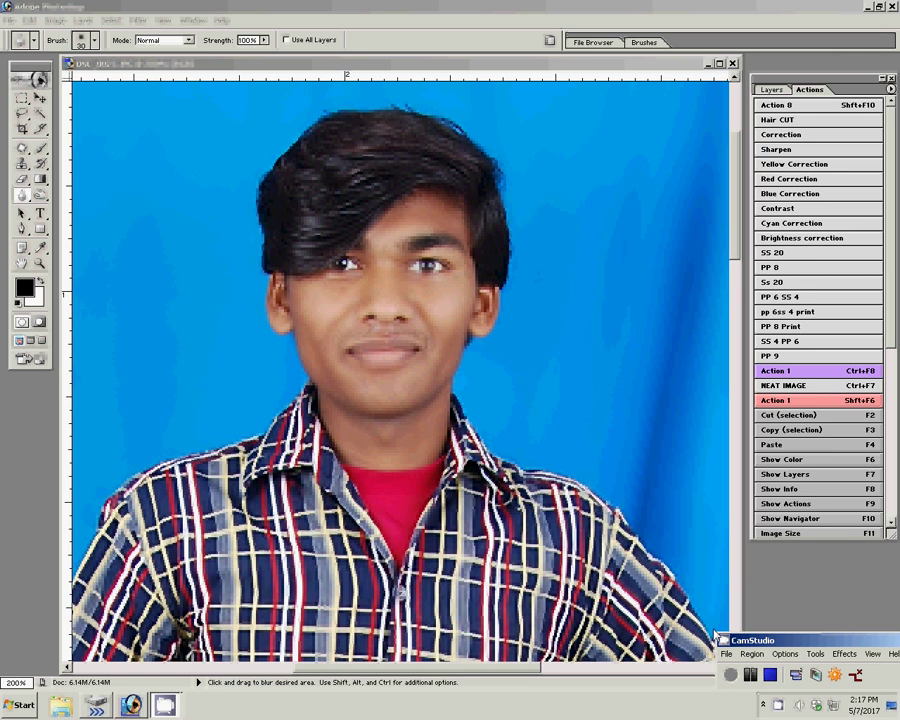
- Zoom the photo to 300% and start a pen path beside the left ear
key("z")
left_click(370, 410)
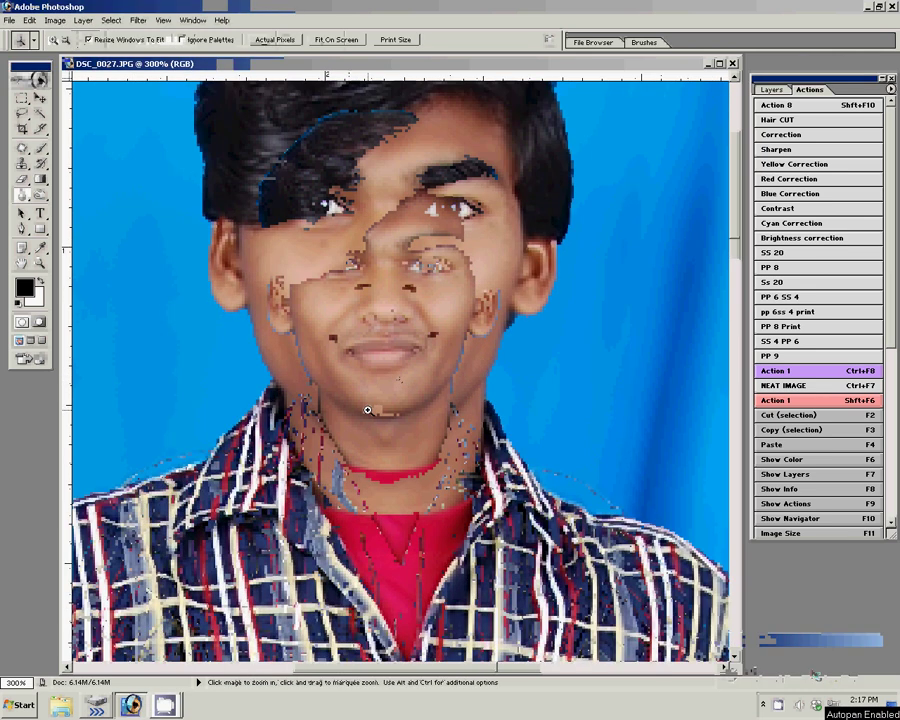
key("p")
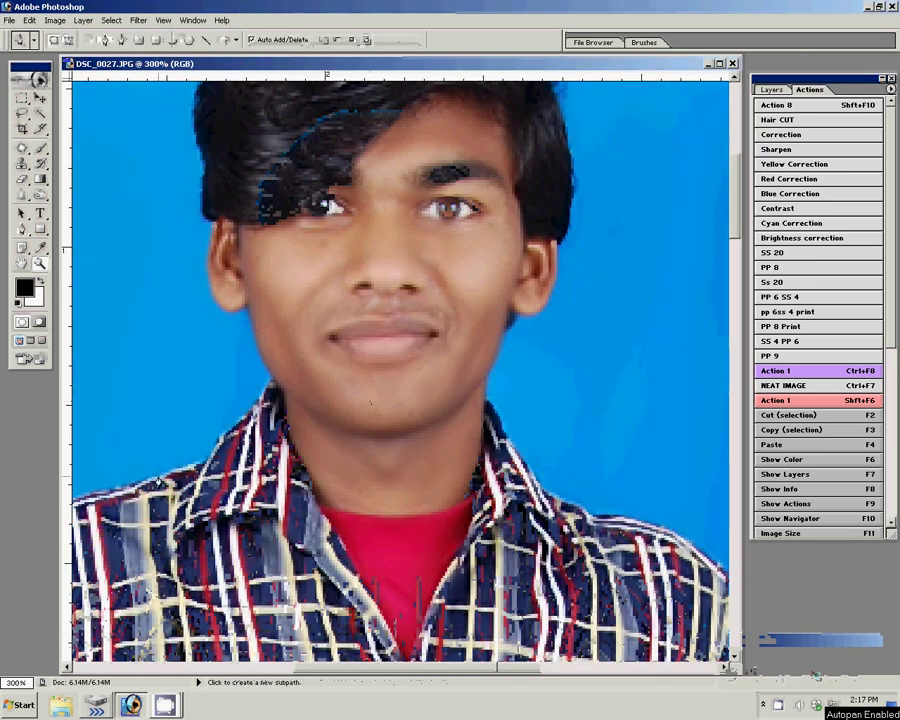
left_click(371, 402)
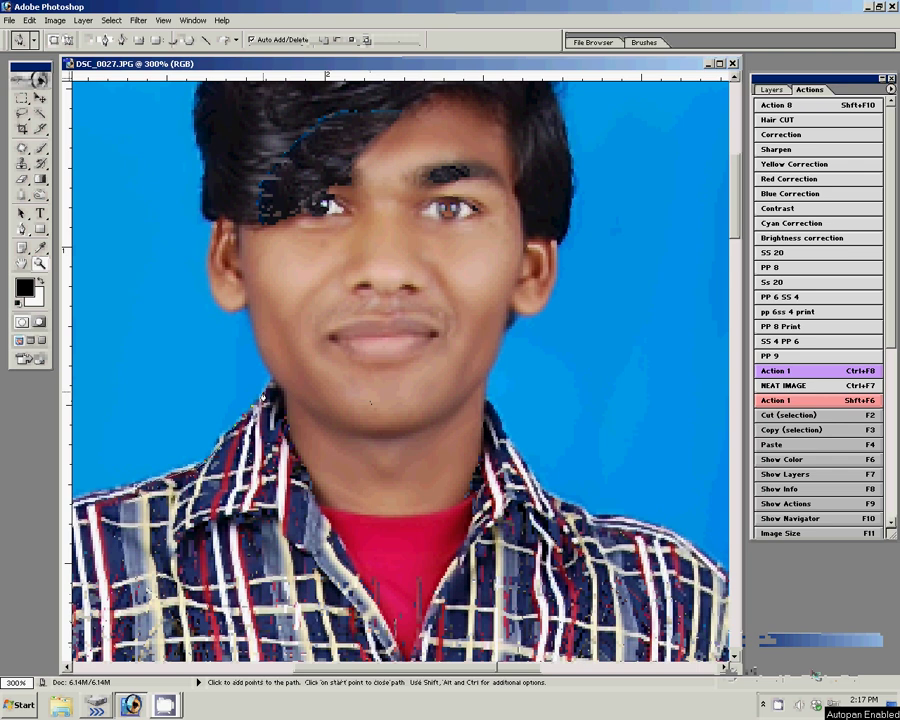
left_click_drag(262, 344, 352, 521)
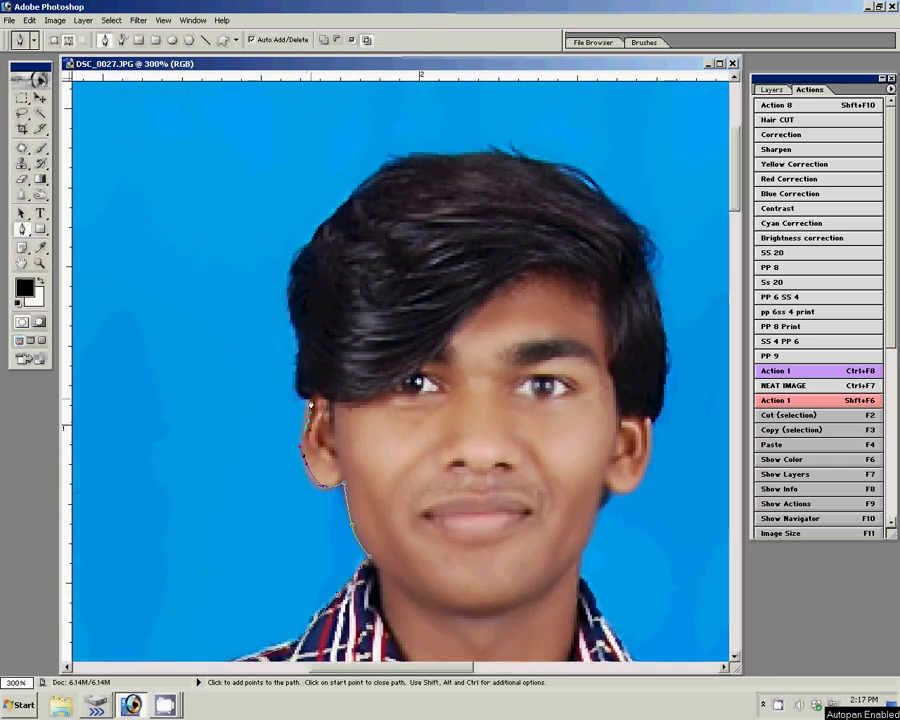
- Trace the path up the left hair edge, across the top of the head and down the right side
left_click(293, 305)
left_click(296, 253)
left_click(330, 222)
left_click(400, 160)
left_click(432, 153)
left_click(472, 151)
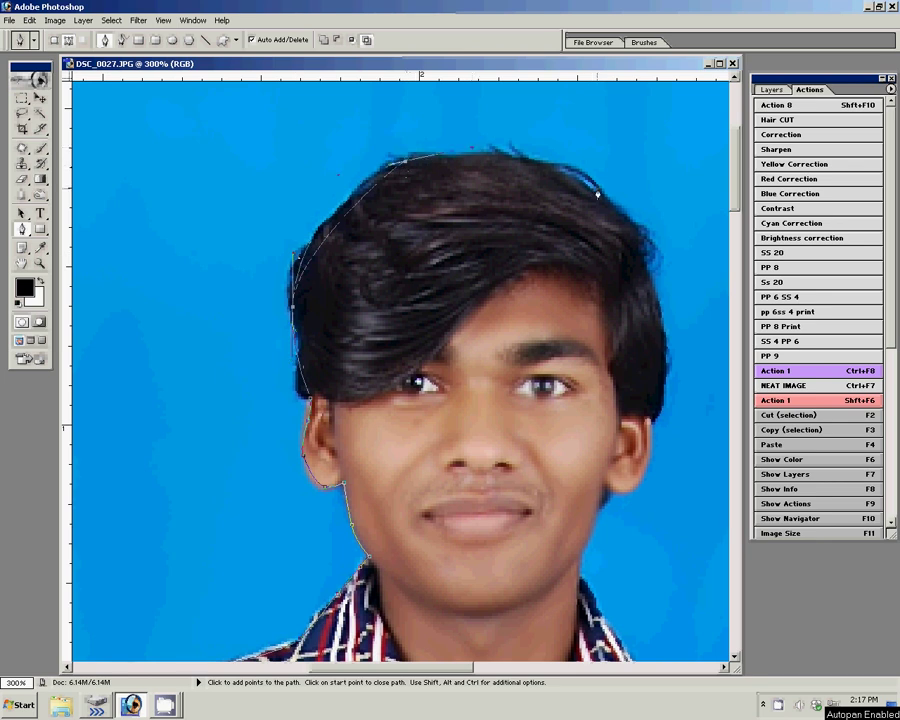
left_click(598, 188)
left_click(665, 348)
left_click(657, 418)
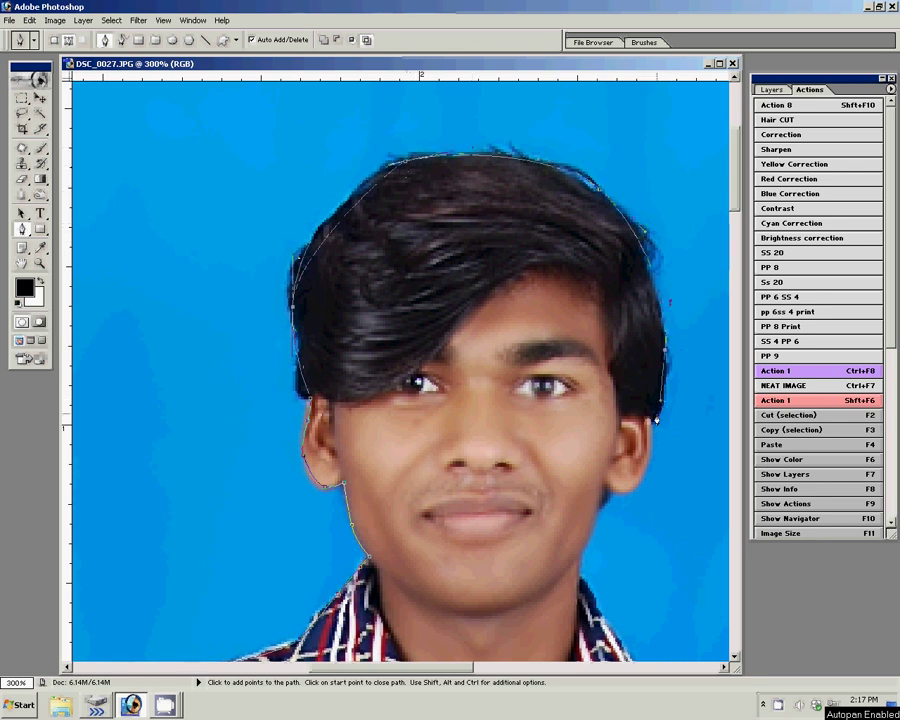
- Zoom to 400% and extend the path down the ear and along the jaw edge
key("ctrl+plus")
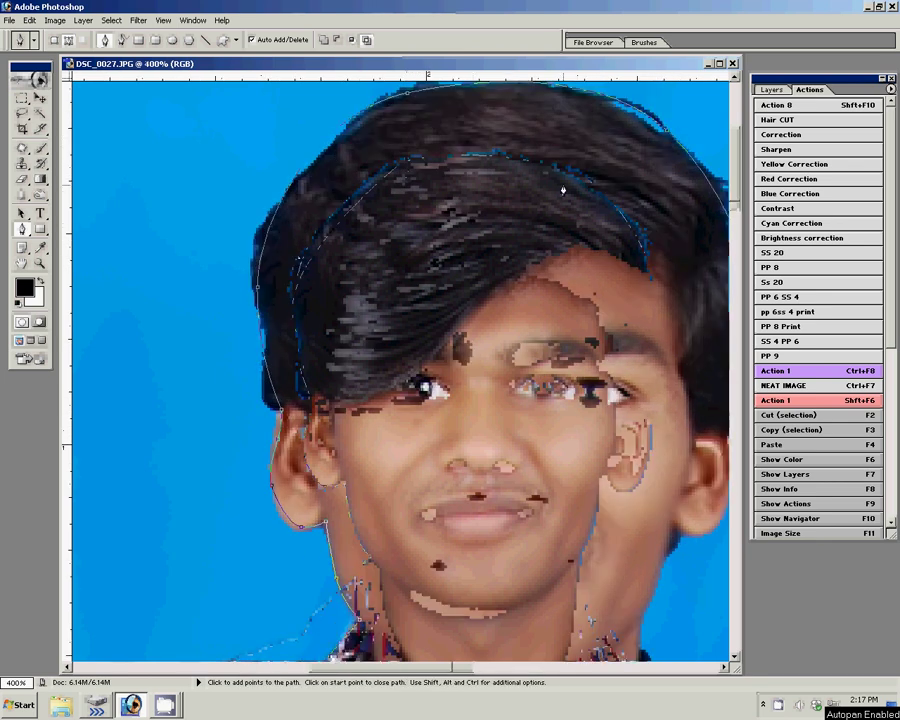
left_click_drag(486, 492, 183, 178)
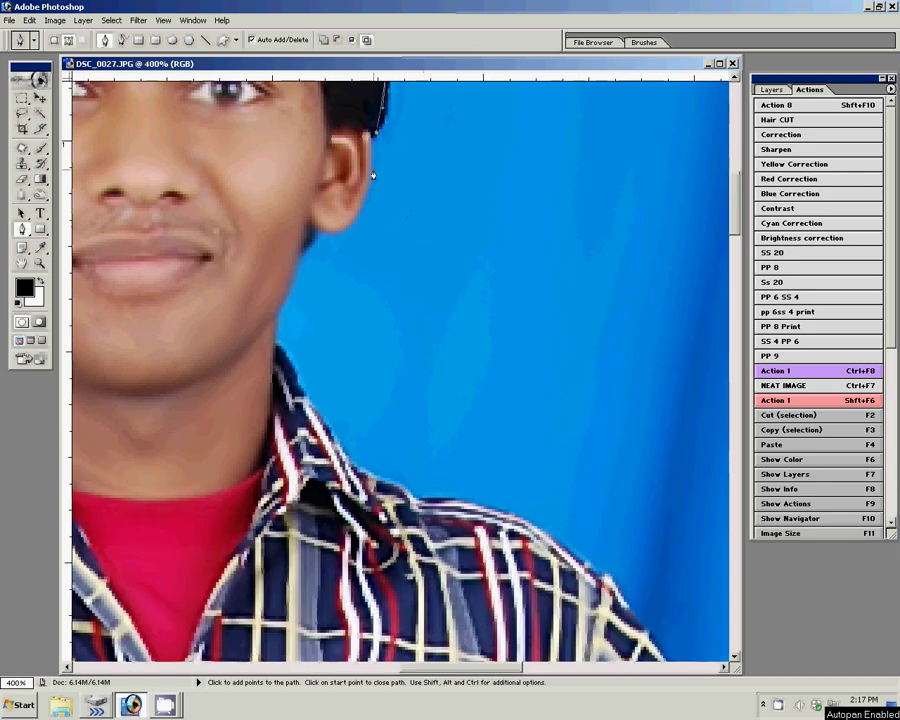
left_click(355, 225)
left_click(310, 225)
left_click(297, 271)
left_click_drag(276, 320, 276, 135)
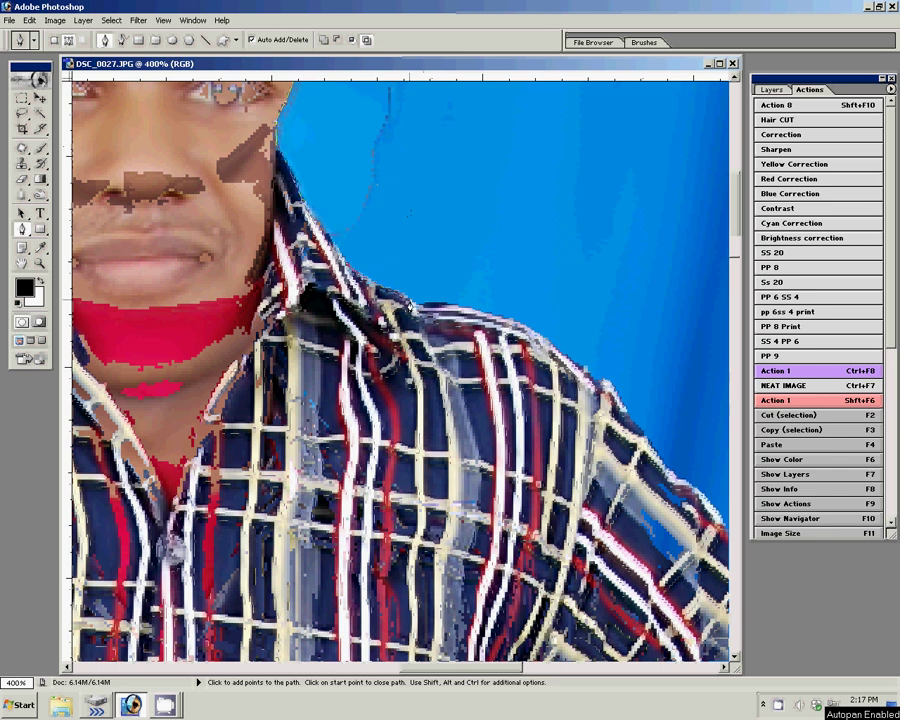
mouse_move(410, 265)
left_mouse_down()
mouse_move(226, 117)
mouse_move(233, 113)
left_mouse_up()
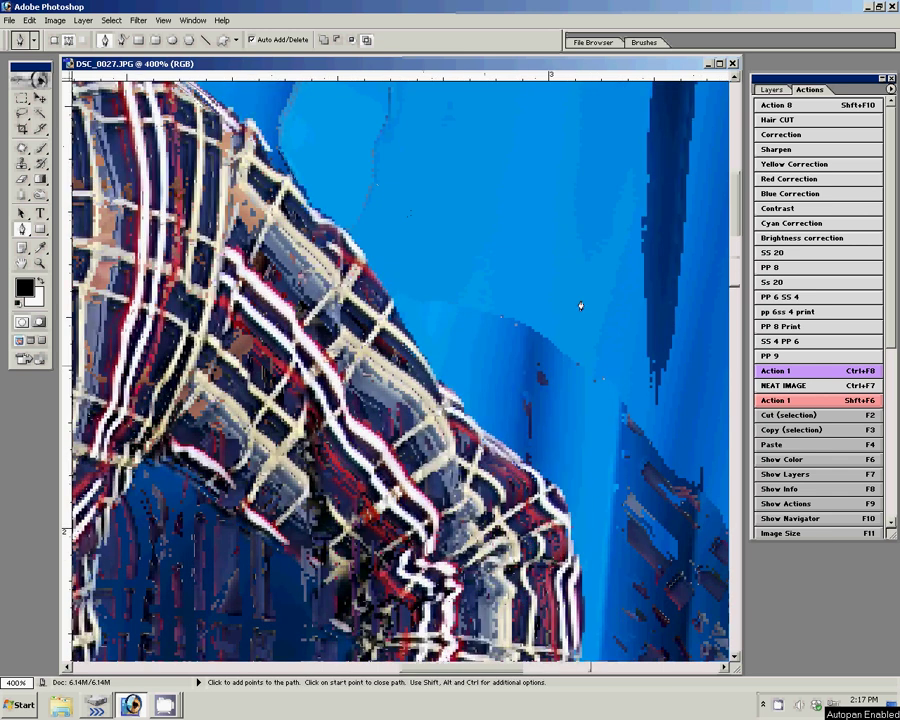
left_click_drag(444, 398, 508, 168)
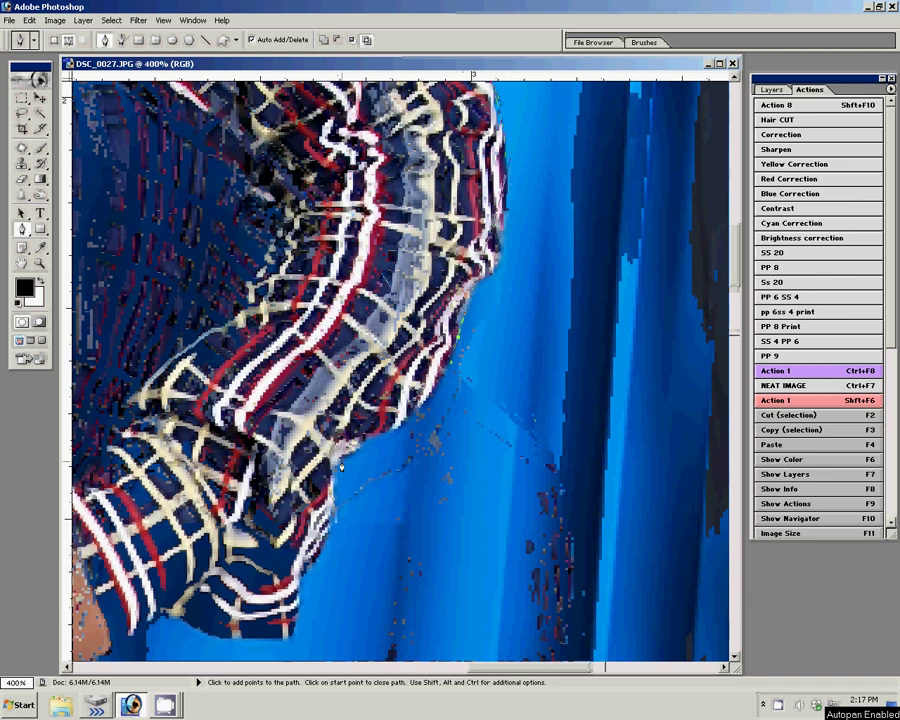
left_click_drag(341, 467, 380, 357)
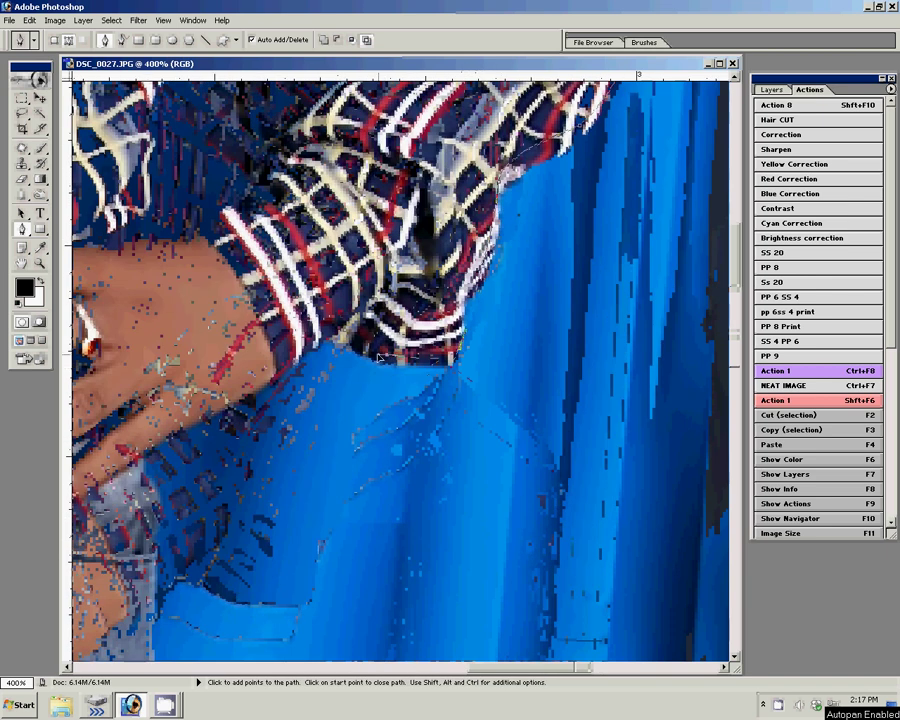
left_click_drag(205, 262, 396, 316)
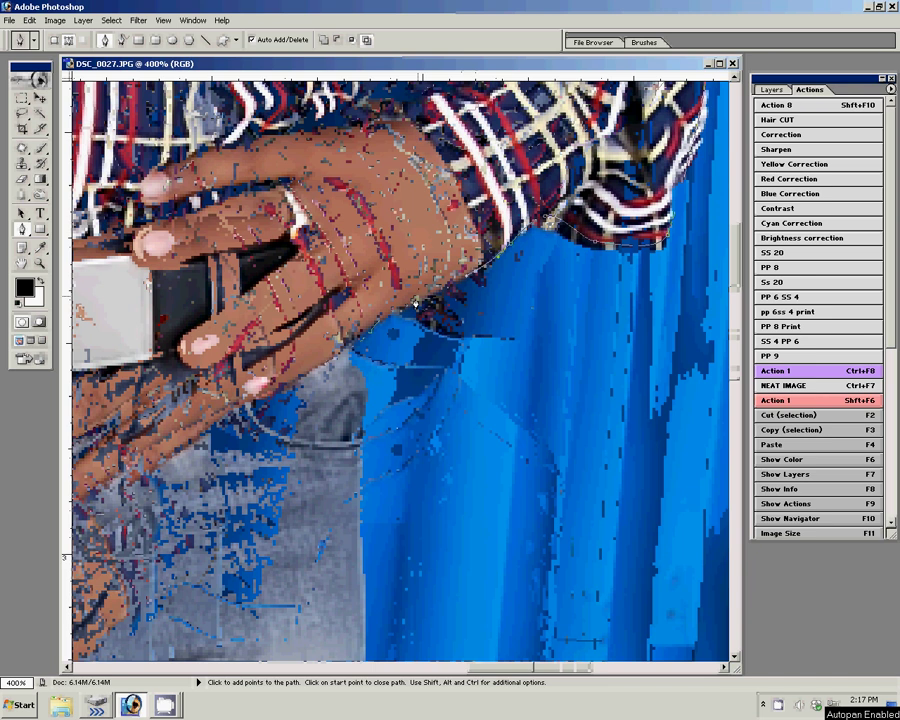
left_click_drag(252, 325, 381, 156)
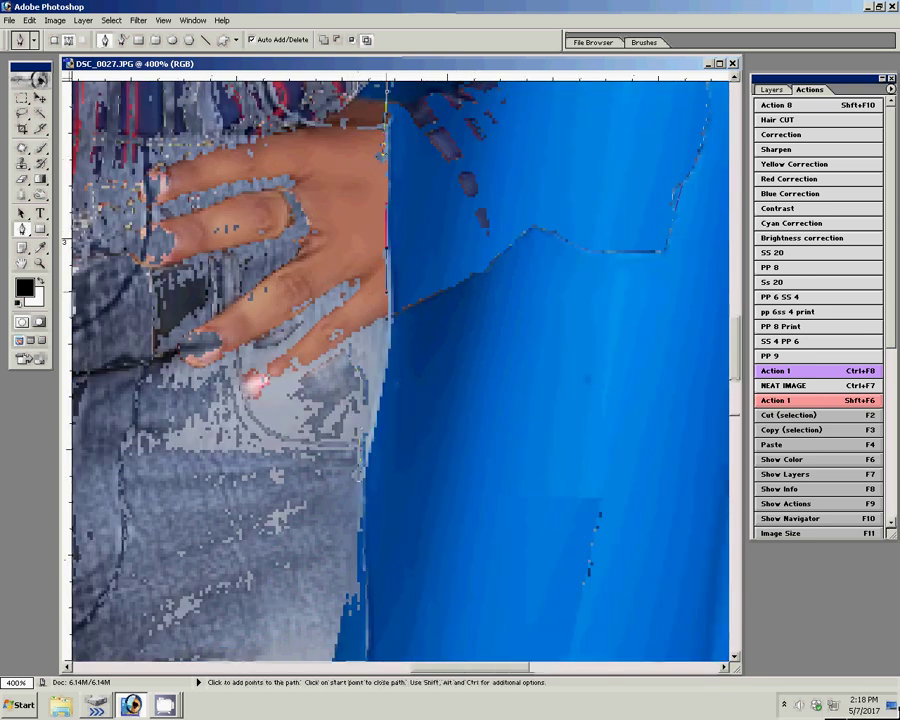
- Continue the path down the hand and along the jeans edge, then down the hand's right edge
left_click(382, 390)
left_click_drag(378, 425, 356, 151)
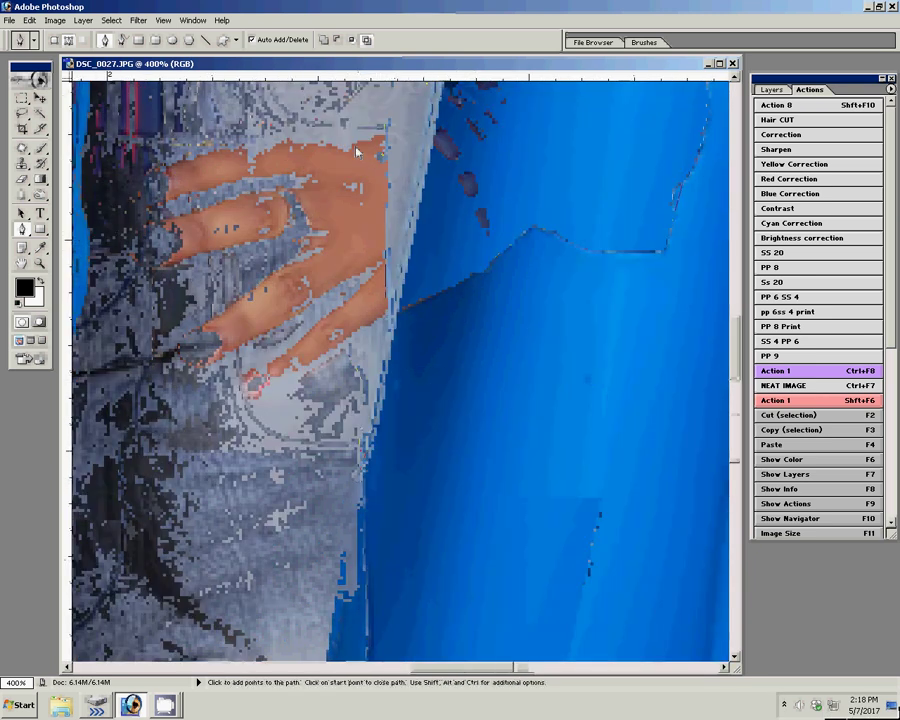
left_click(371, 436)
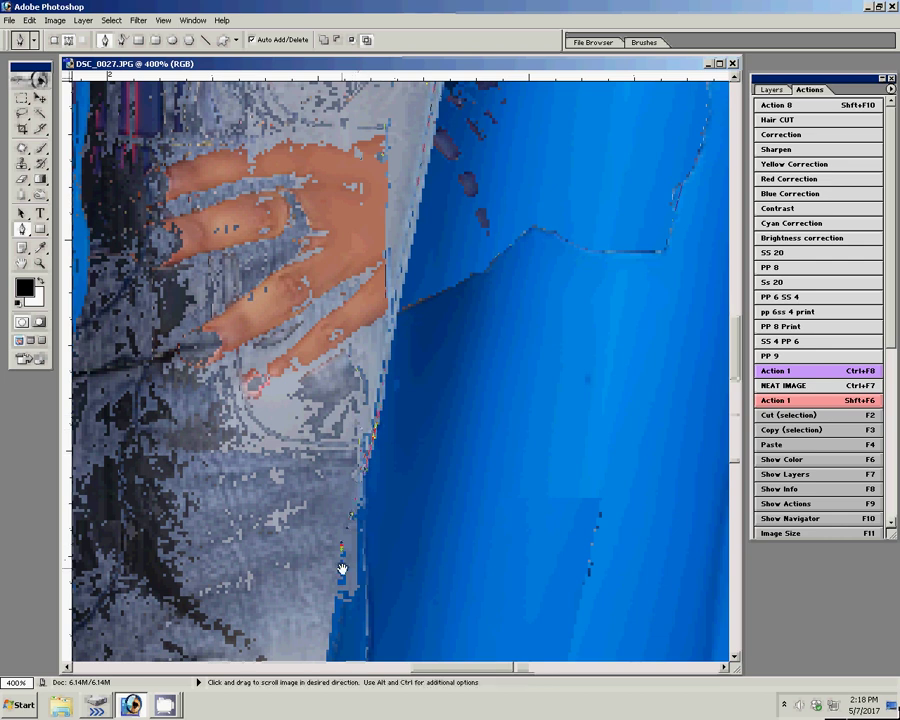
left_click_drag(342, 569, 408, 193)
left_click(410, 347)
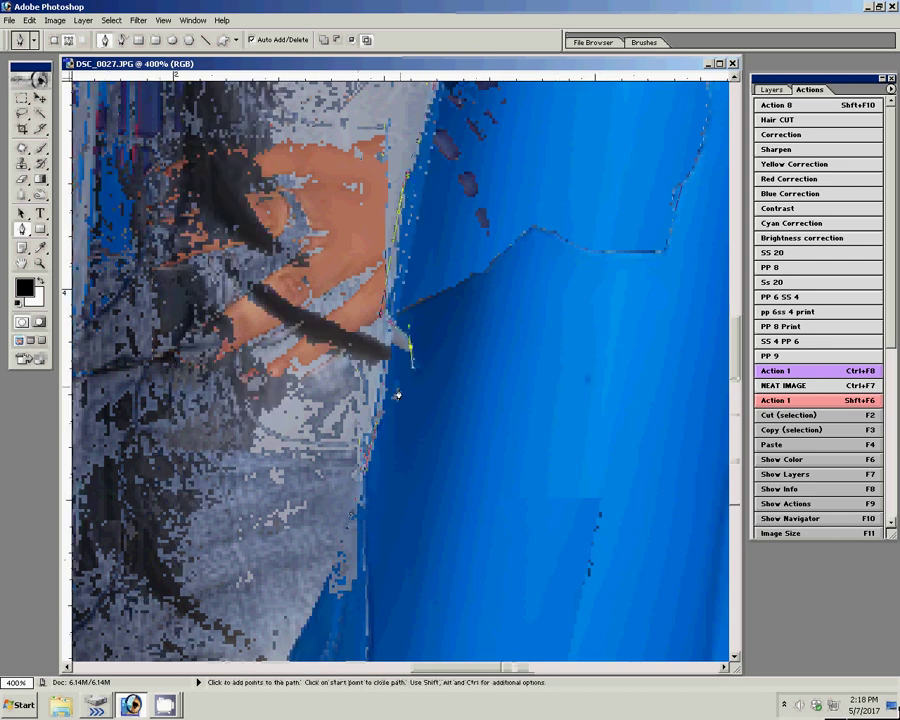
left_click_drag(415, 365, 446, 144)
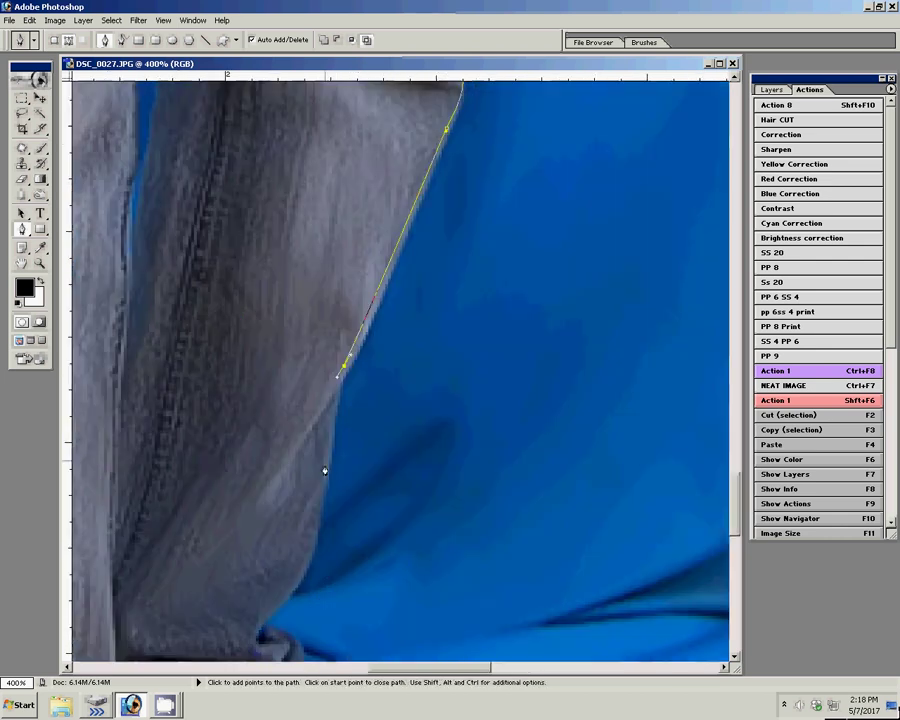
left_click(324, 464)
left_click(272, 606)
left_click_drag(266, 617, 412, 305)
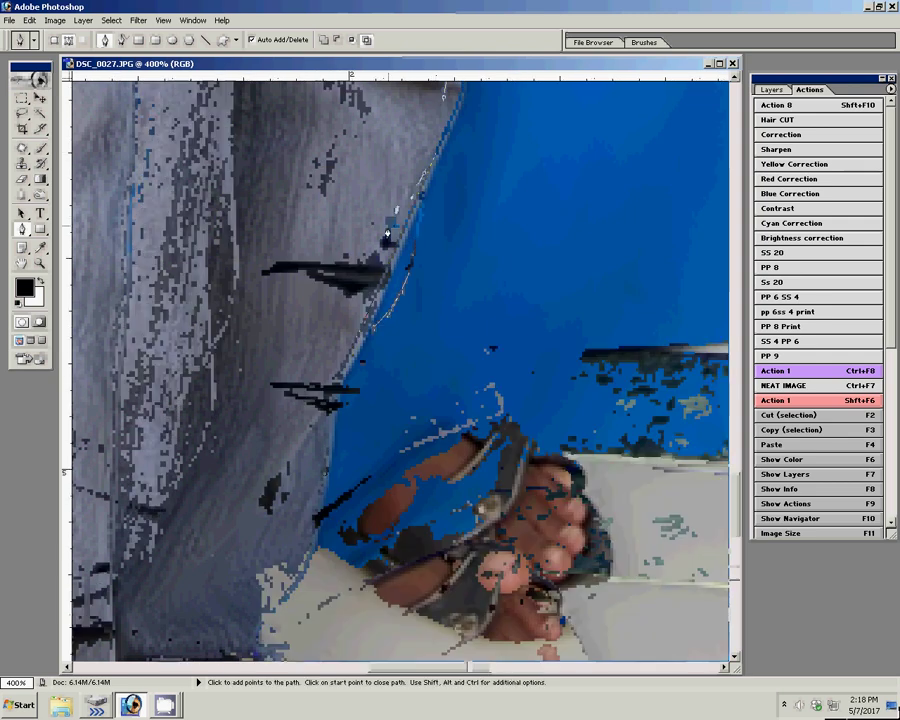
left_click(497, 360)
left_click(502, 410)
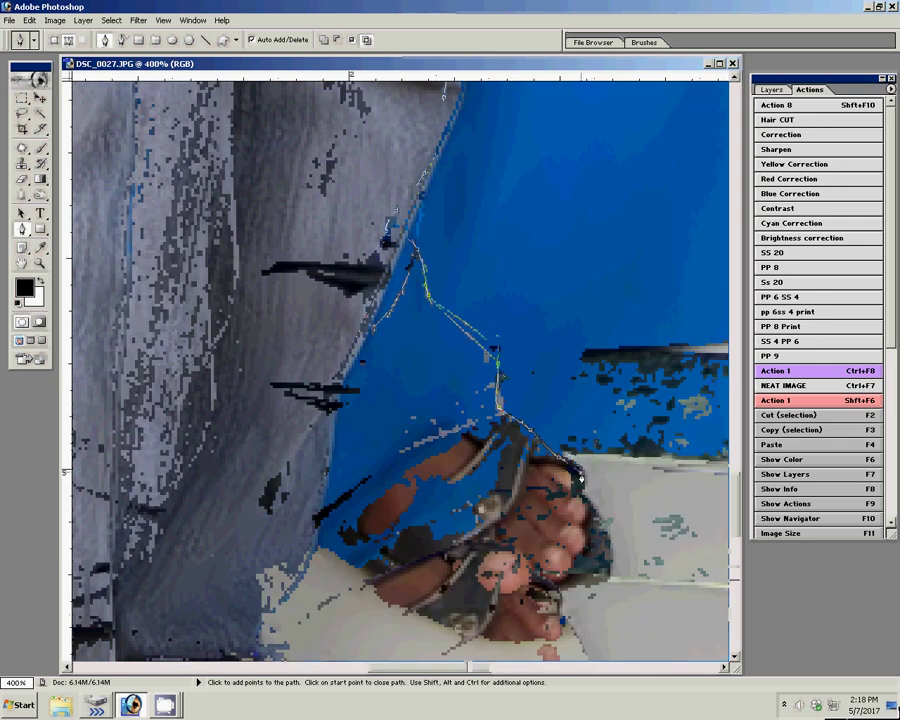
left_click(610, 572)
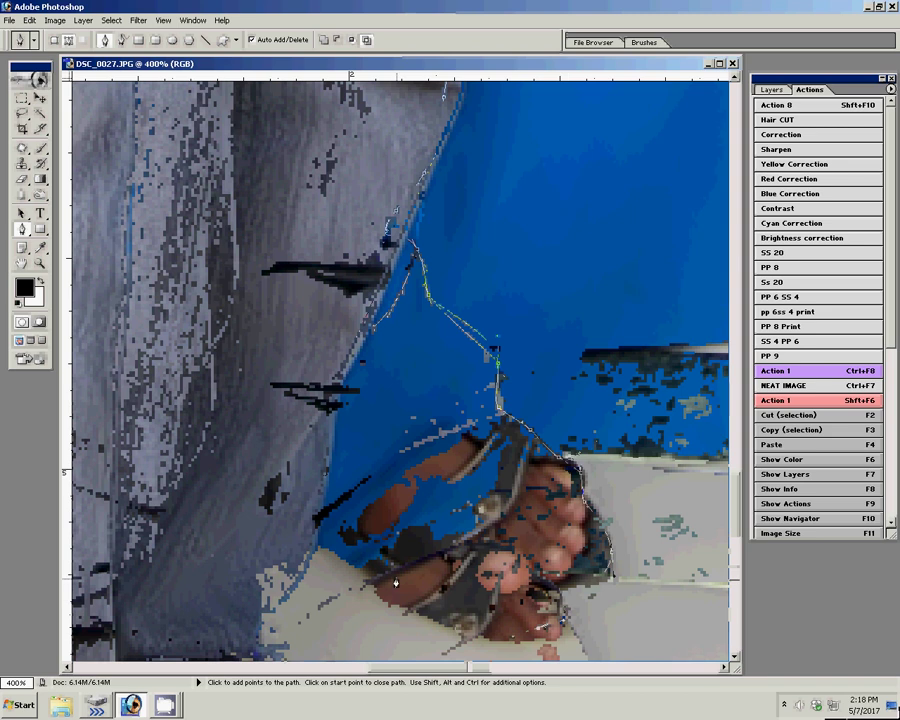
- Trace the path down the lower arm, curving around its bottom and up the left side
left_click_drag(314, 516, 603, 424)
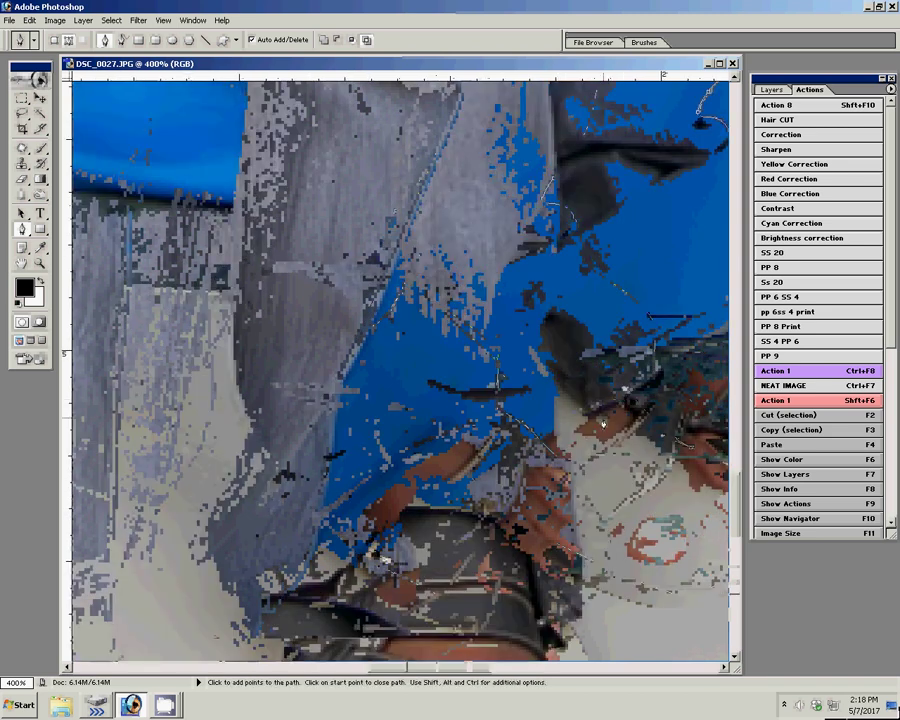
left_click_drag(566, 500, 585, 242)
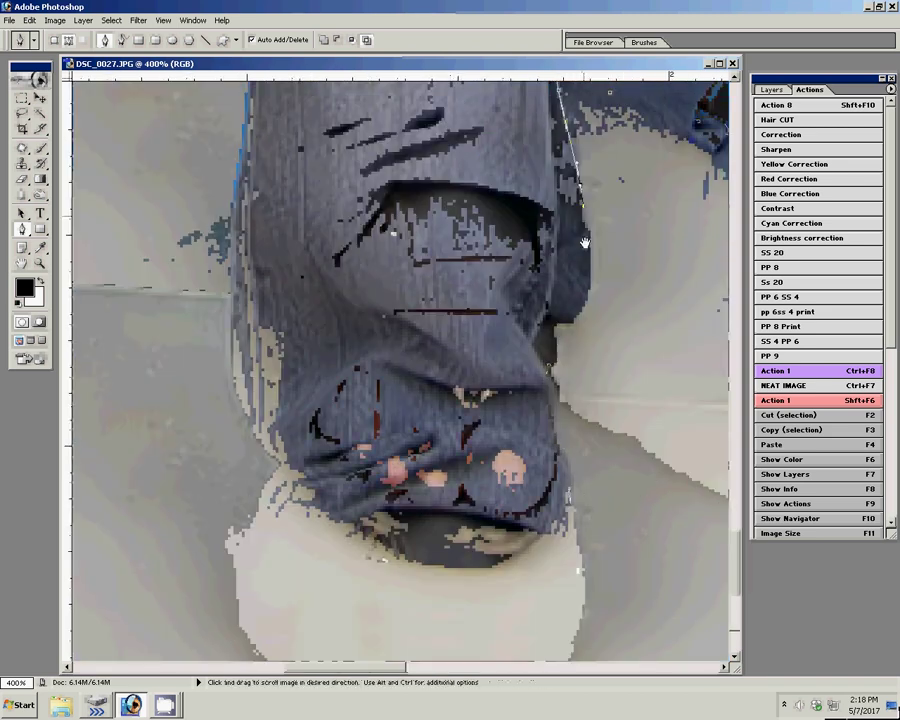
left_click(557, 318)
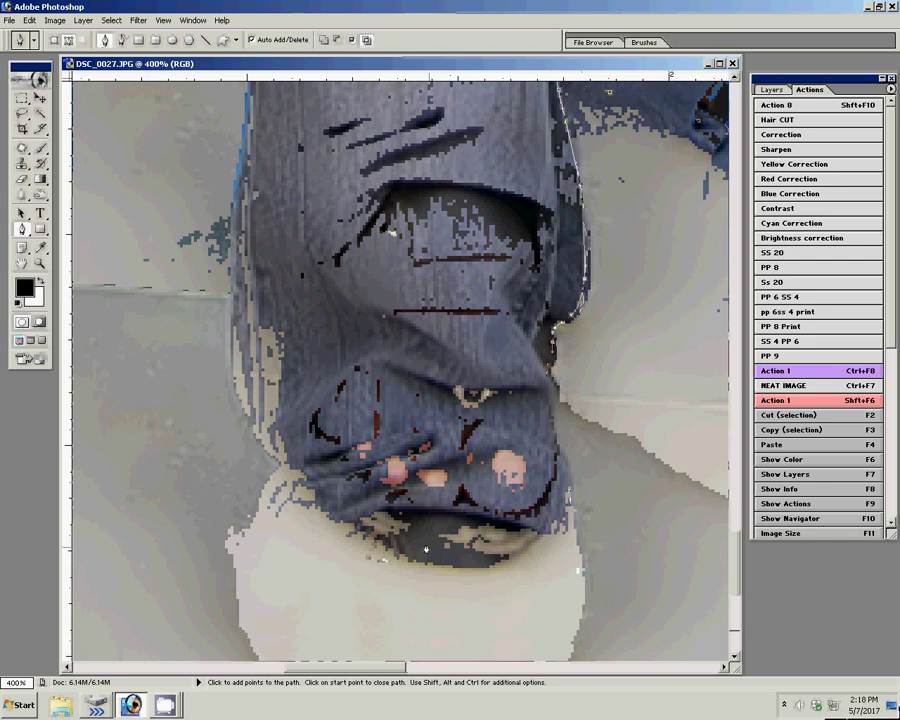
left_click(561, 451)
left_click(526, 551)
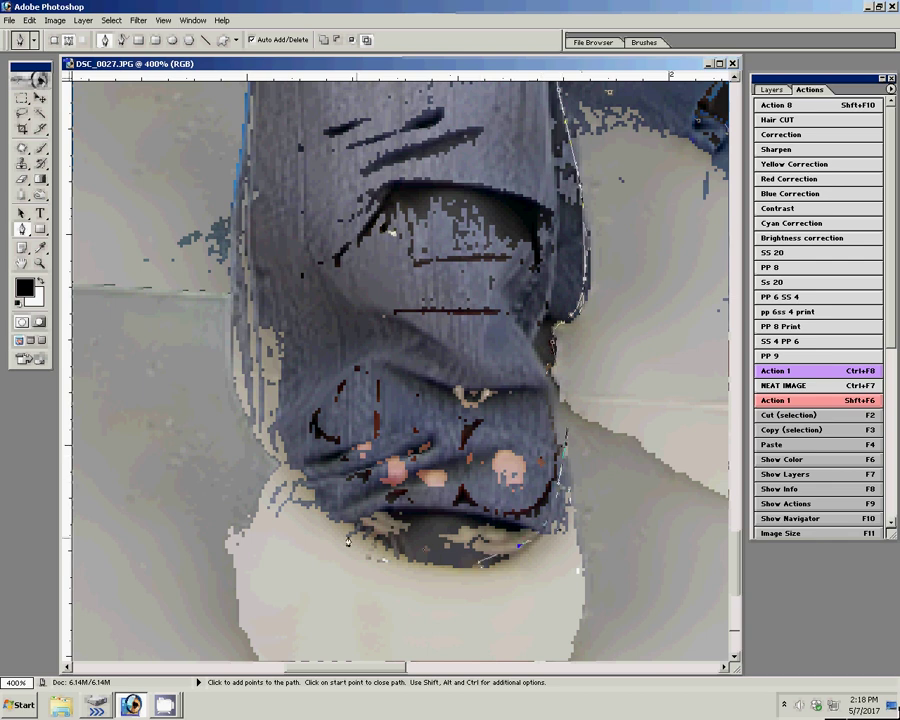
left_click(316, 497)
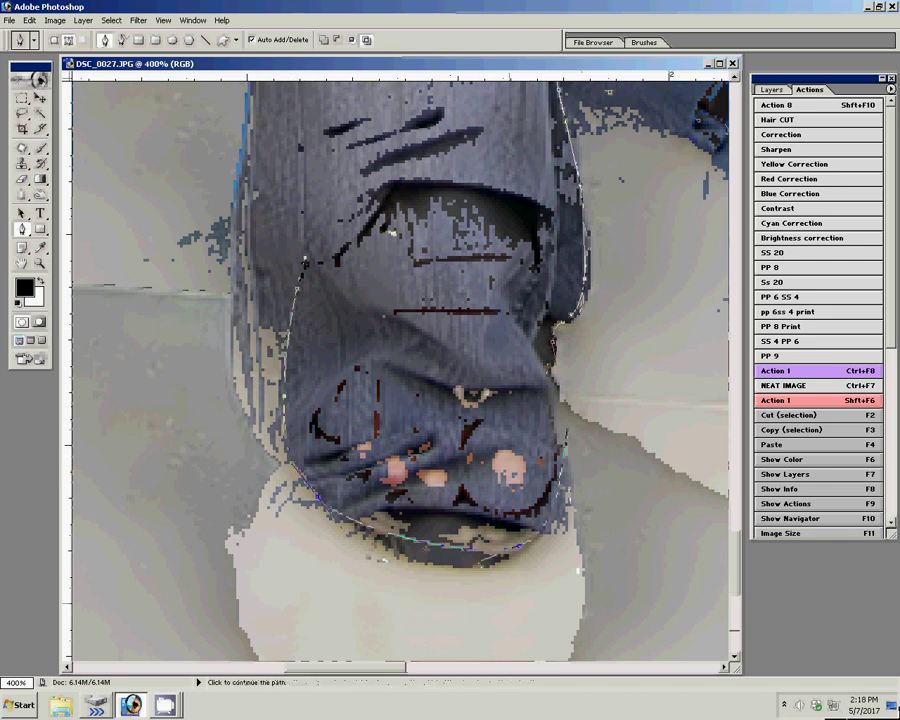
left_click_drag(300, 260, 250, 258)
- Close the outline with a point along the sleeve edge, panning back up to the face
left_click_drag(362, 346, 372, 379)
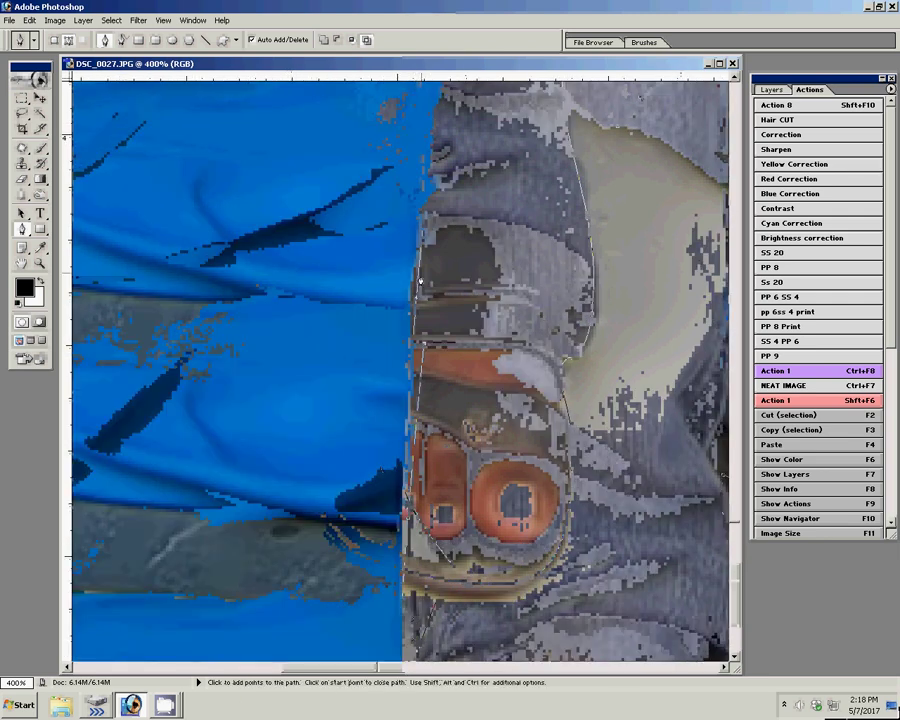
left_click_drag(420, 282, 361, 474)
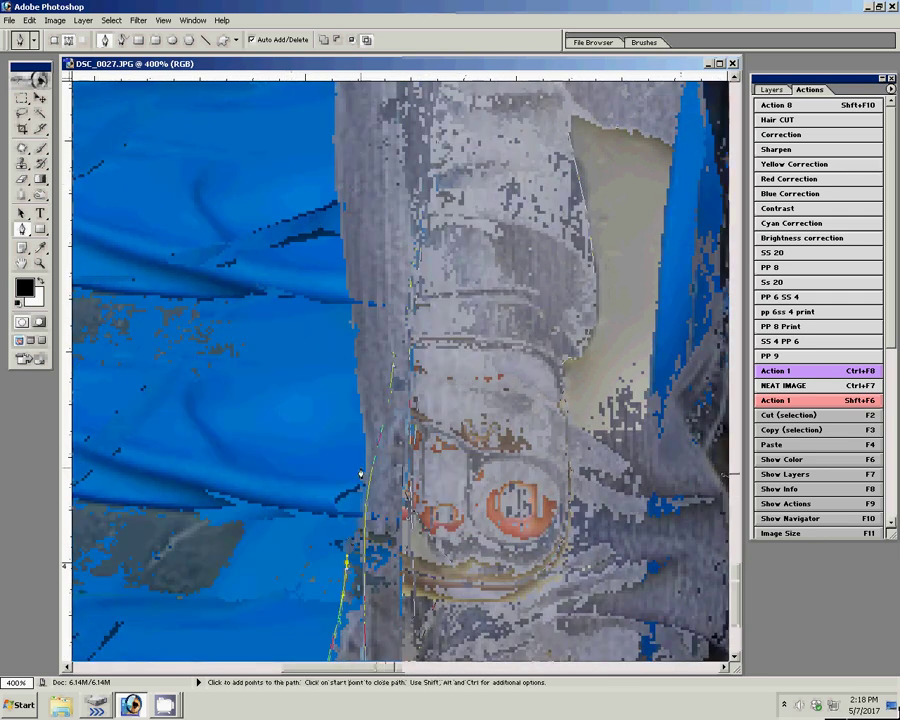
left_click_drag(354, 221, 331, 572)
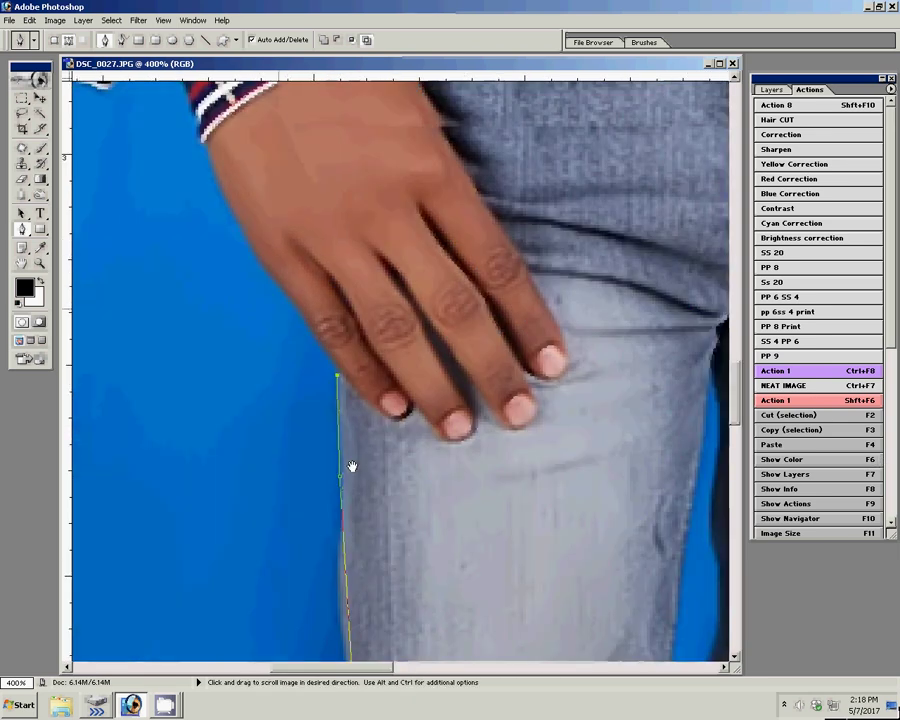
left_click_drag(352, 467, 320, 405)
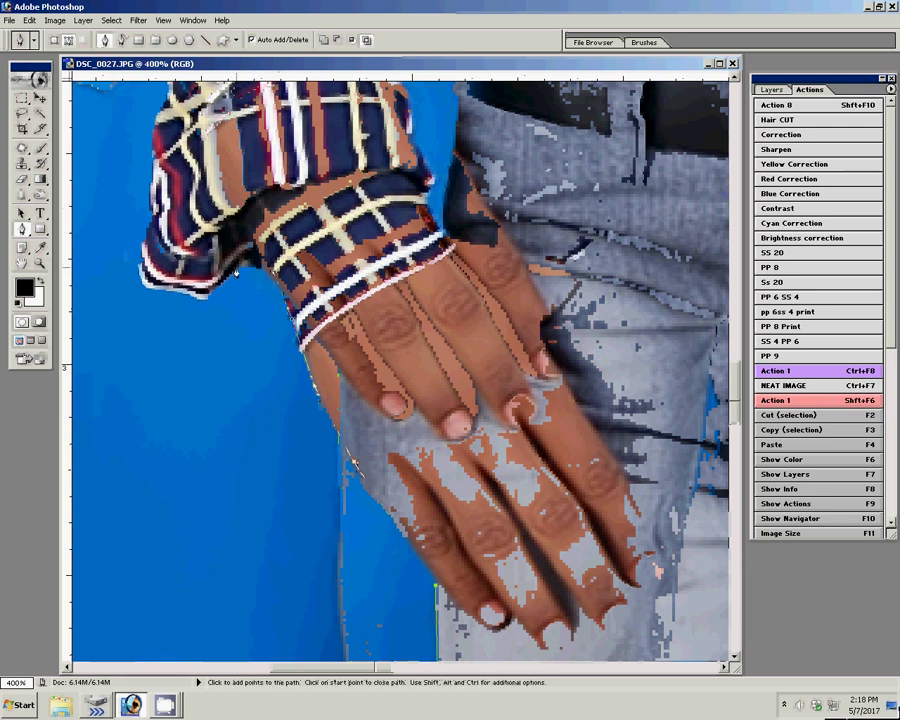
left_click(152, 147)
scroll(152, 147, "up", 3)
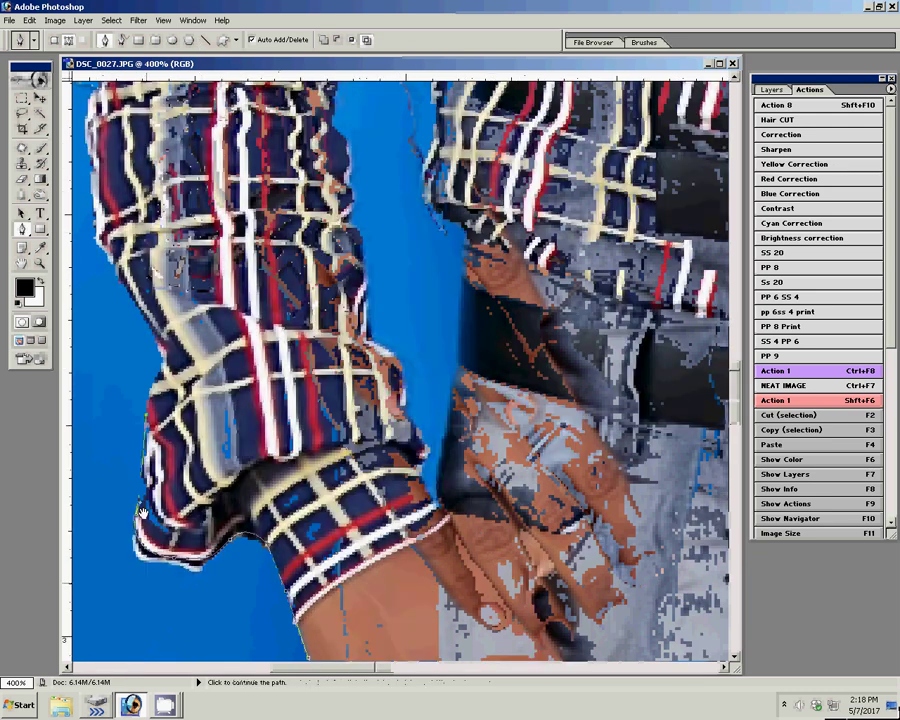
scroll(152, 147, "up", 3)
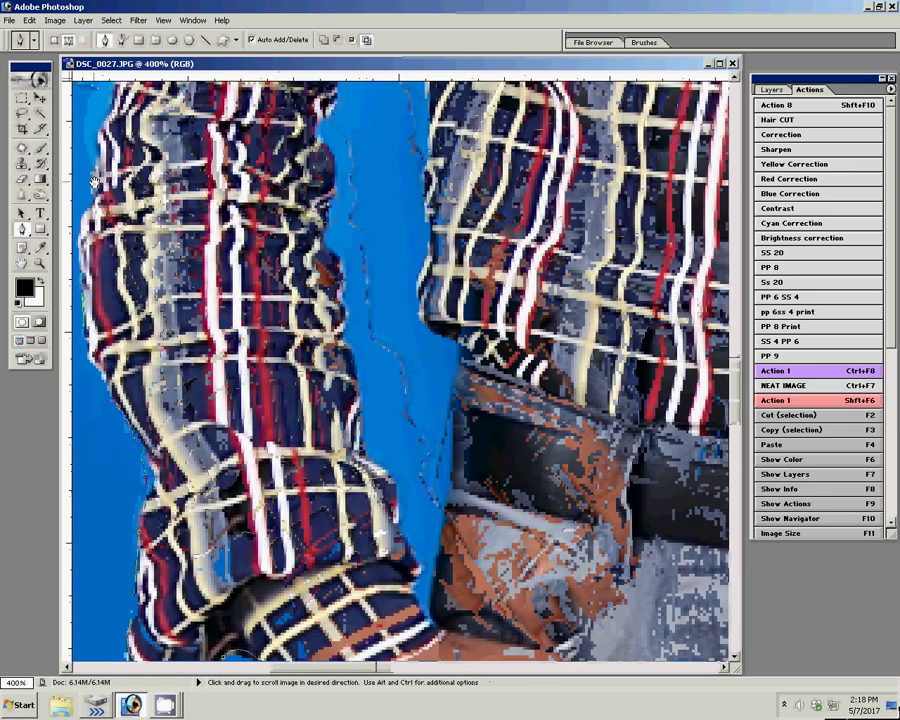
scroll(82, 284, "up", 3)
scroll(194, 399, "up", 2)
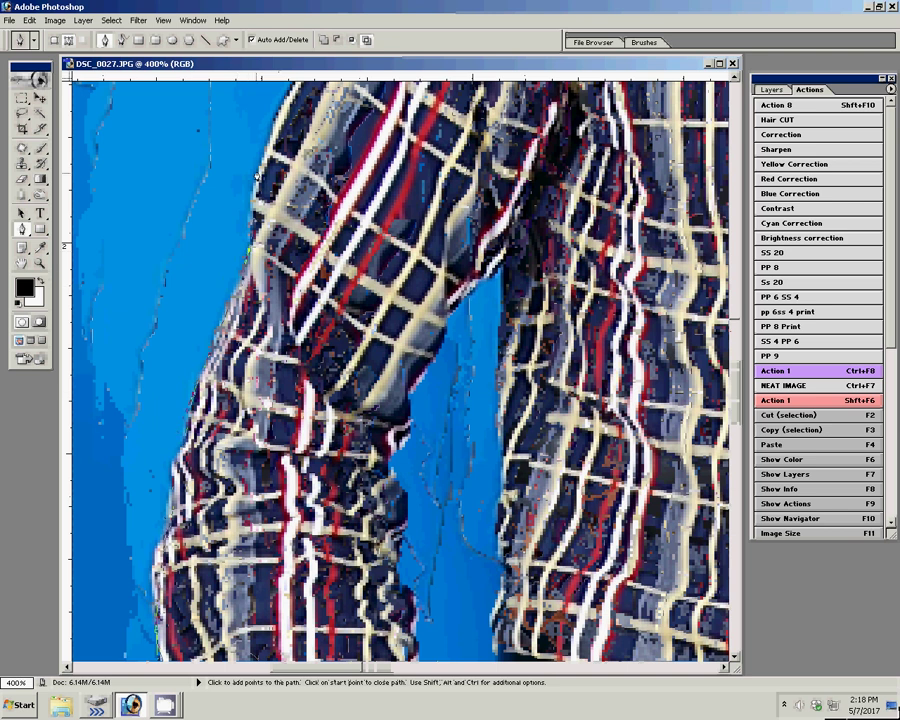
left_click_drag(327, 180, 237, 470)
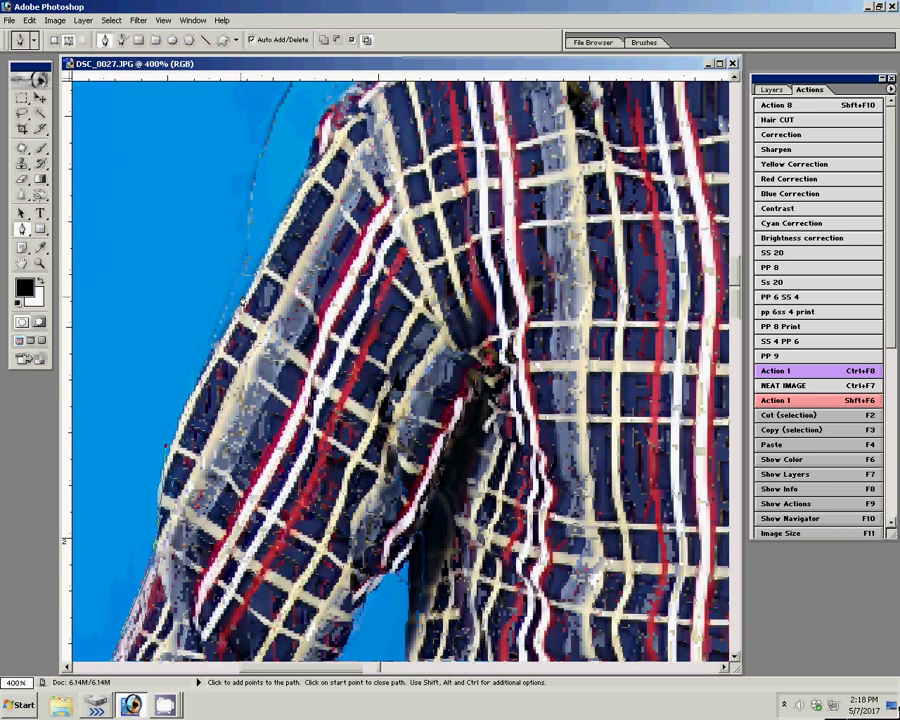
left_click_drag(360, 97, 270, 360)
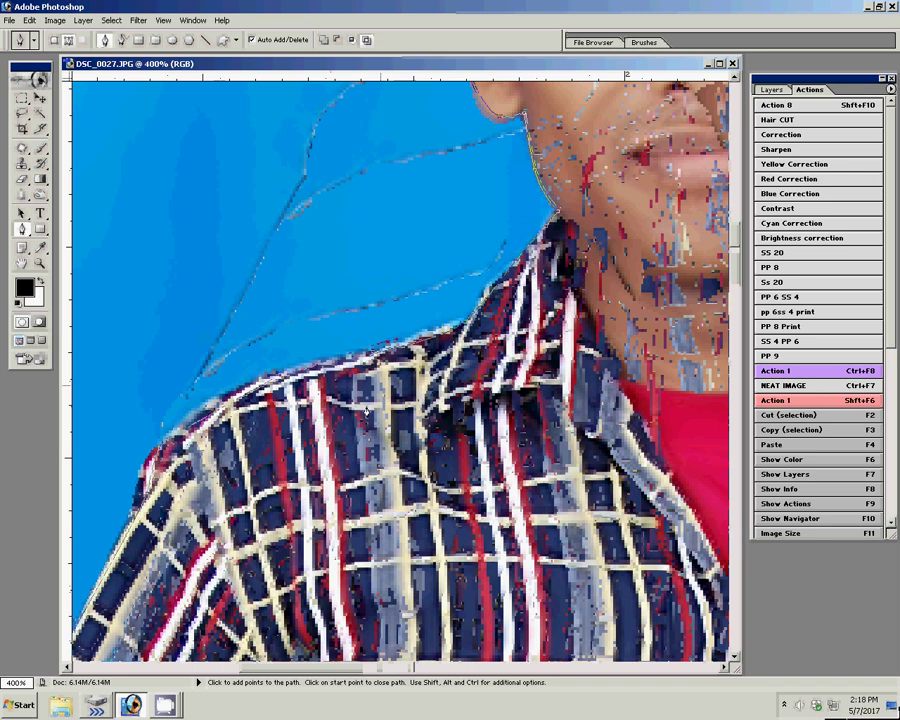
- Convert the path to a selection and copy the figure onto a new Layer 1
right_click(512, 238)
left_click(535, 297)
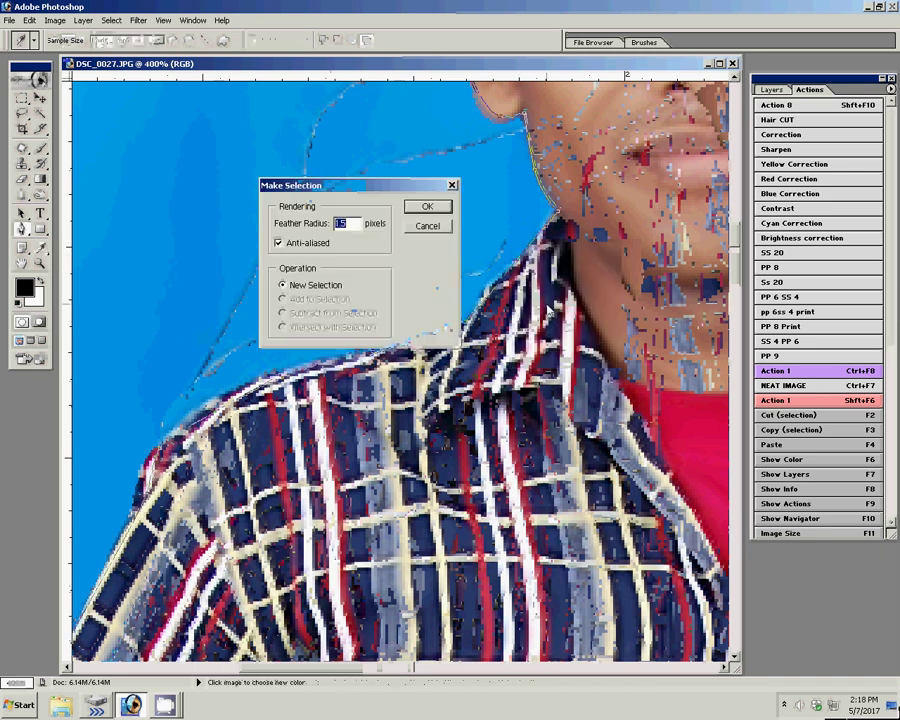
left_click(424, 210)
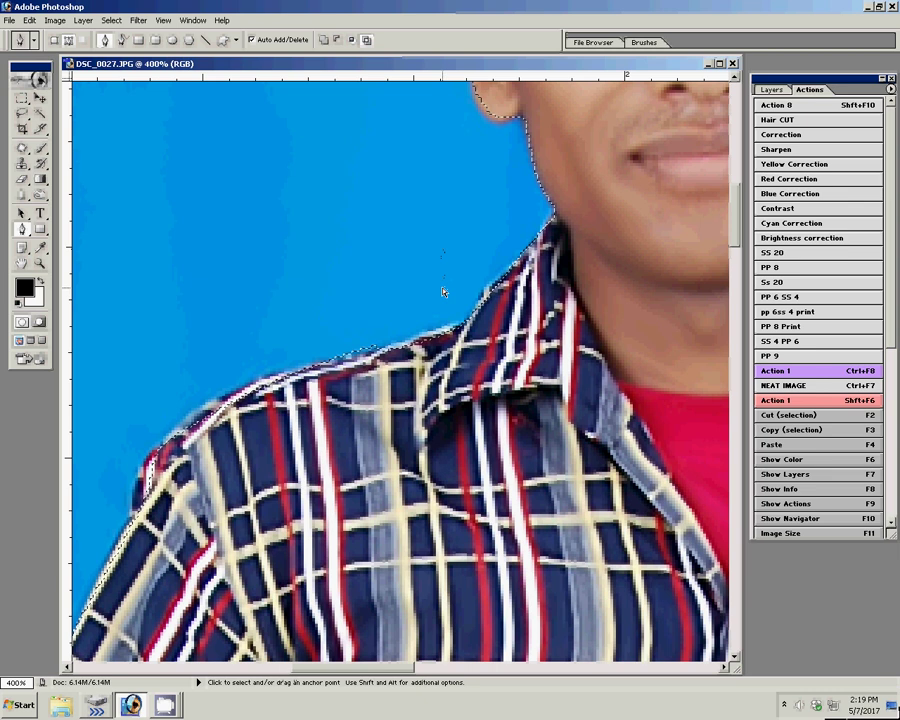
key("ctrl+j")
left_click(772, 90)
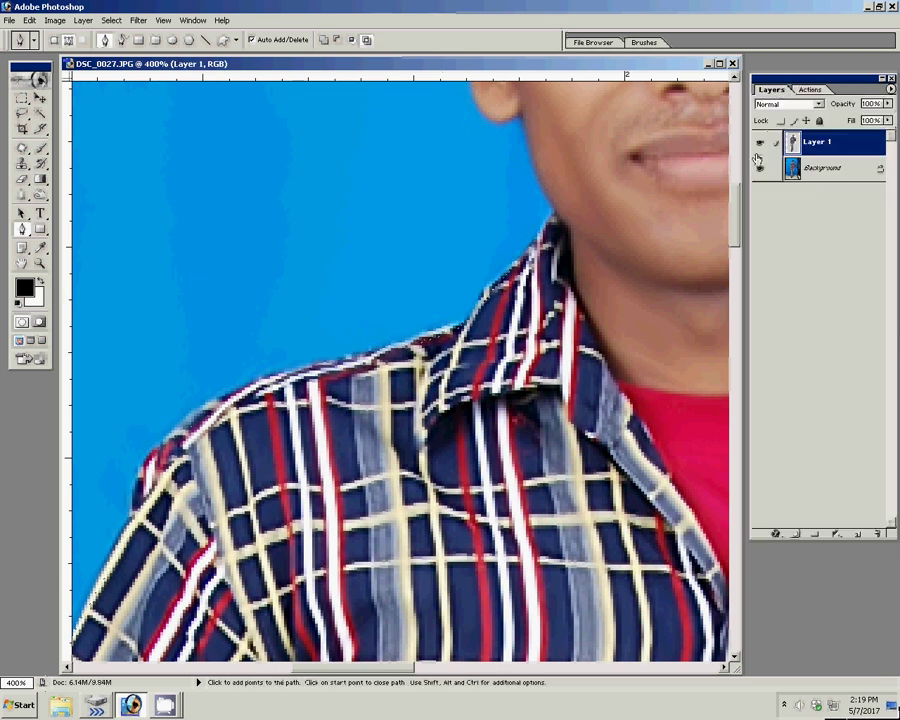
- Hide the Background layer, fit the image on screen, then zoom in on the shirt and arm
left_click(764, 172)
key("z")
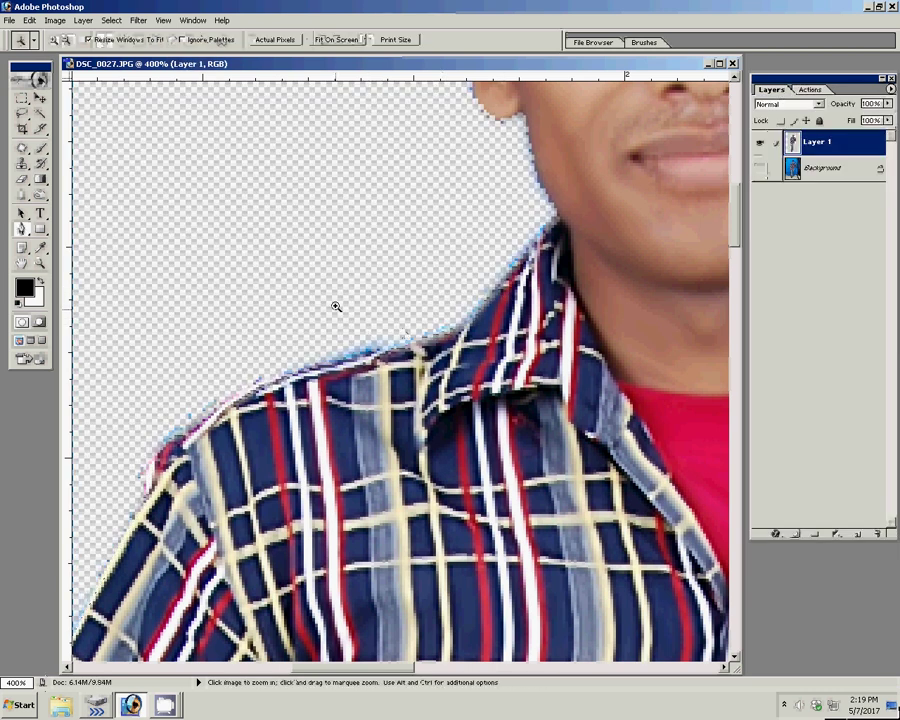
right_click(337, 309)
left_click(352, 314)
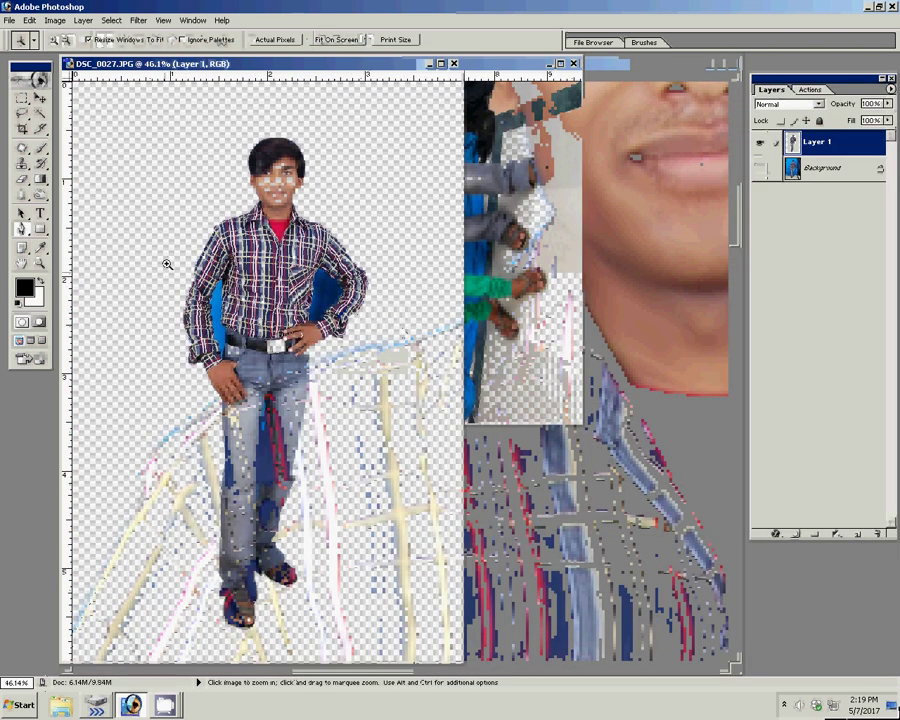
left_click_drag(265, 381, 266, 382)
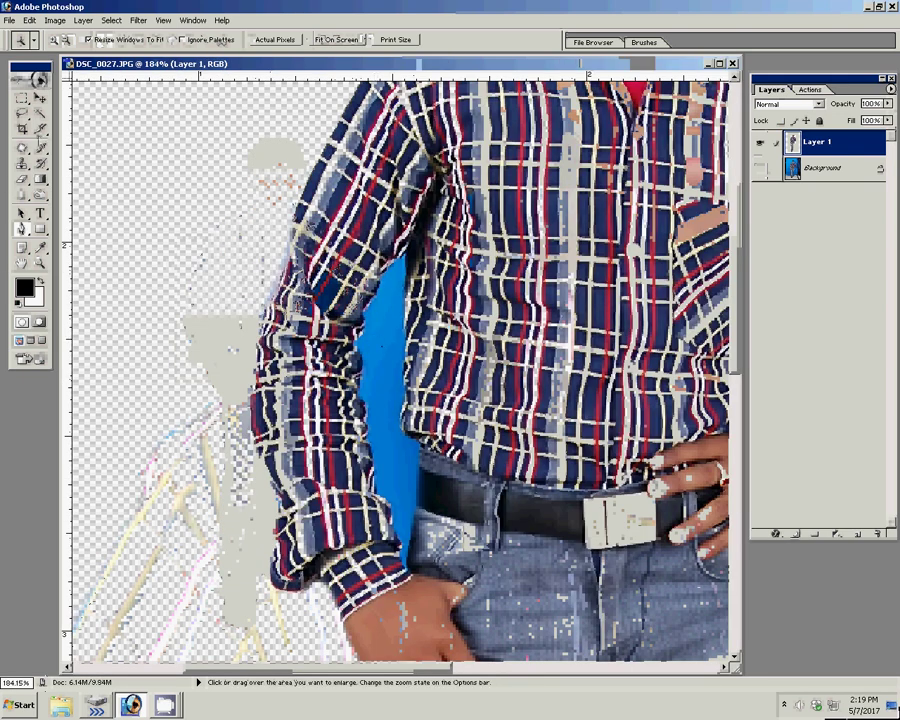
- Magic Wand the blue gap between the left arm and torso and delete it
left_click(40, 113)
left_click(395, 432)
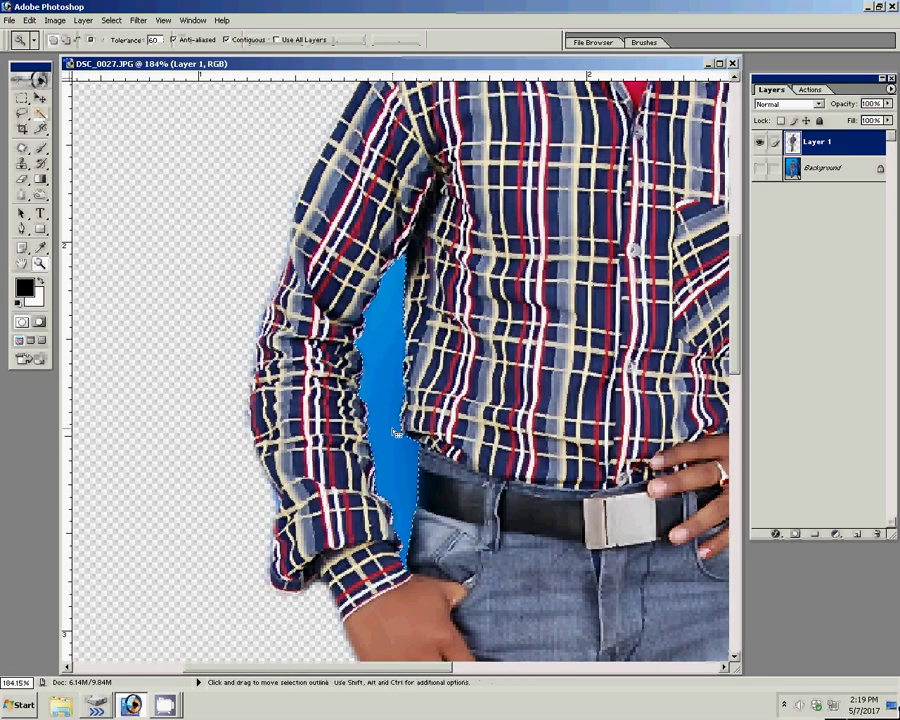
key("Delete")
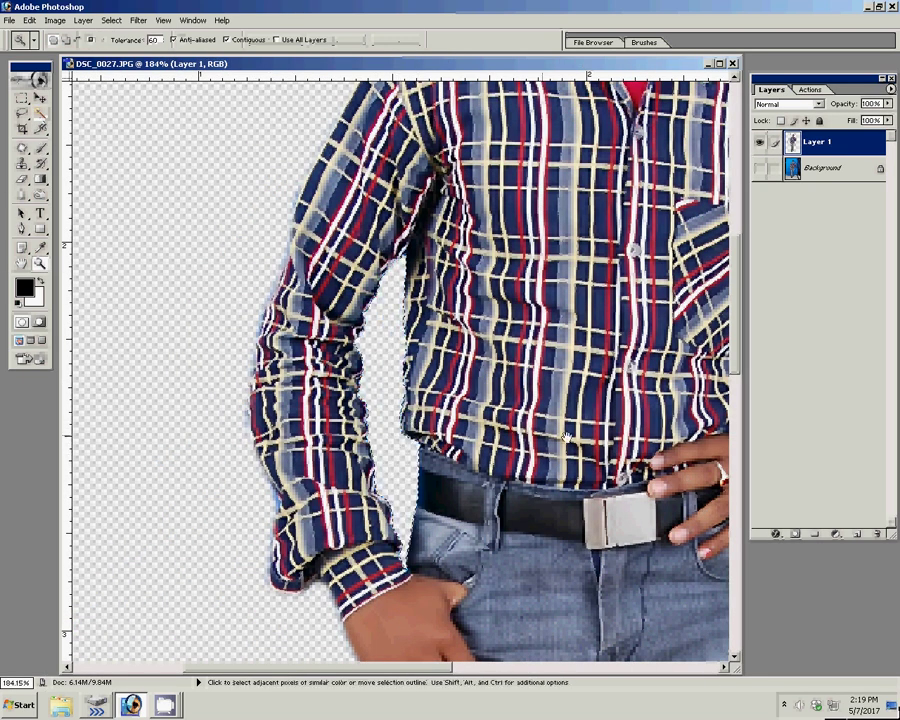
scroll(566, 438, "right", 5)
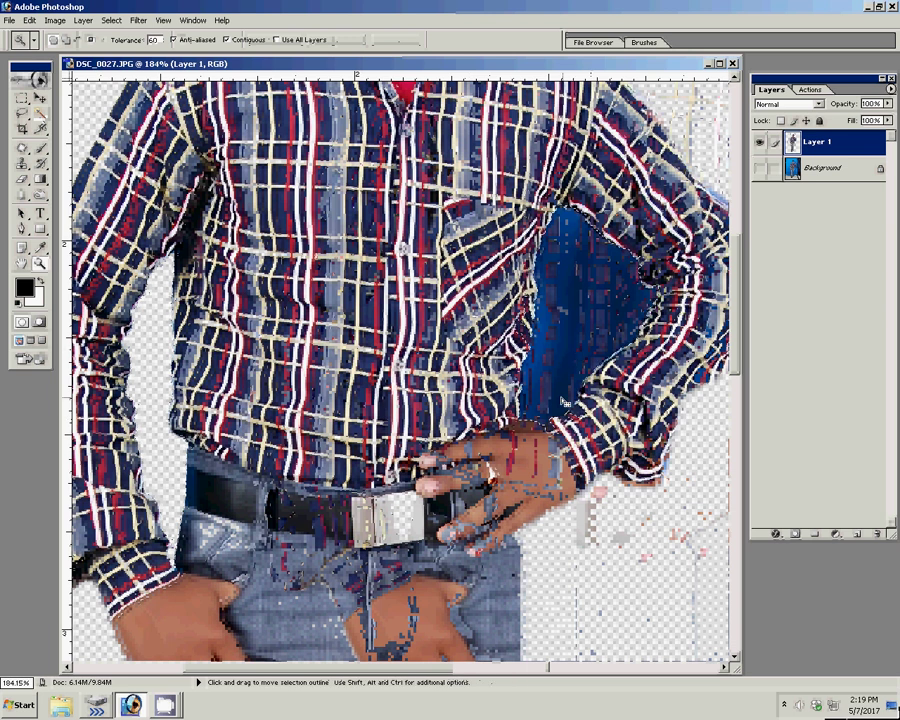
key("p")
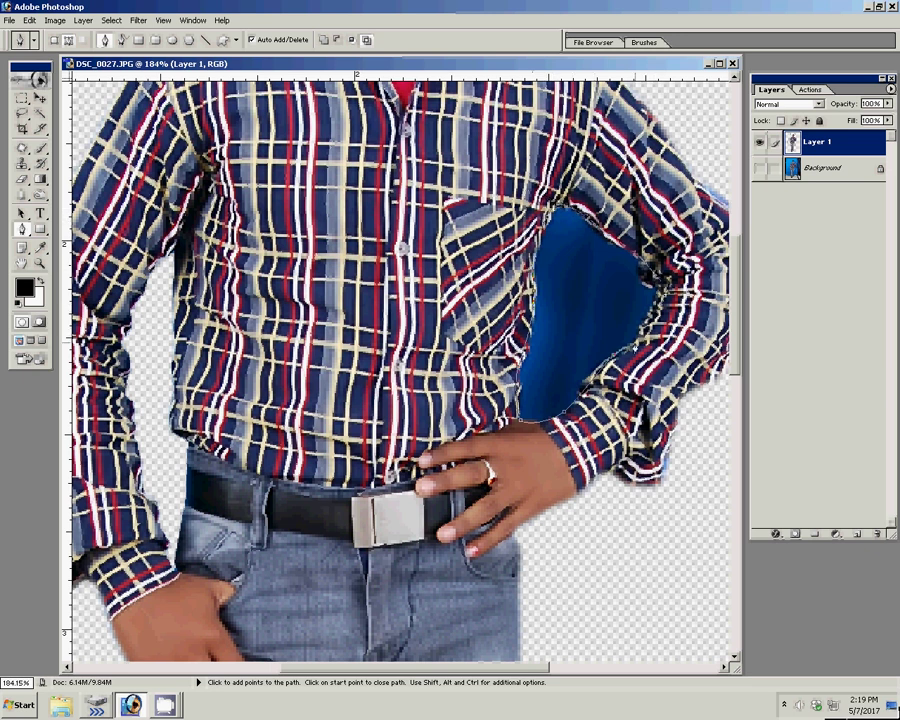
- Make a selection from the bent-arm gap path and delete the blue inside it
right_click(562, 281)
left_click(590, 331)
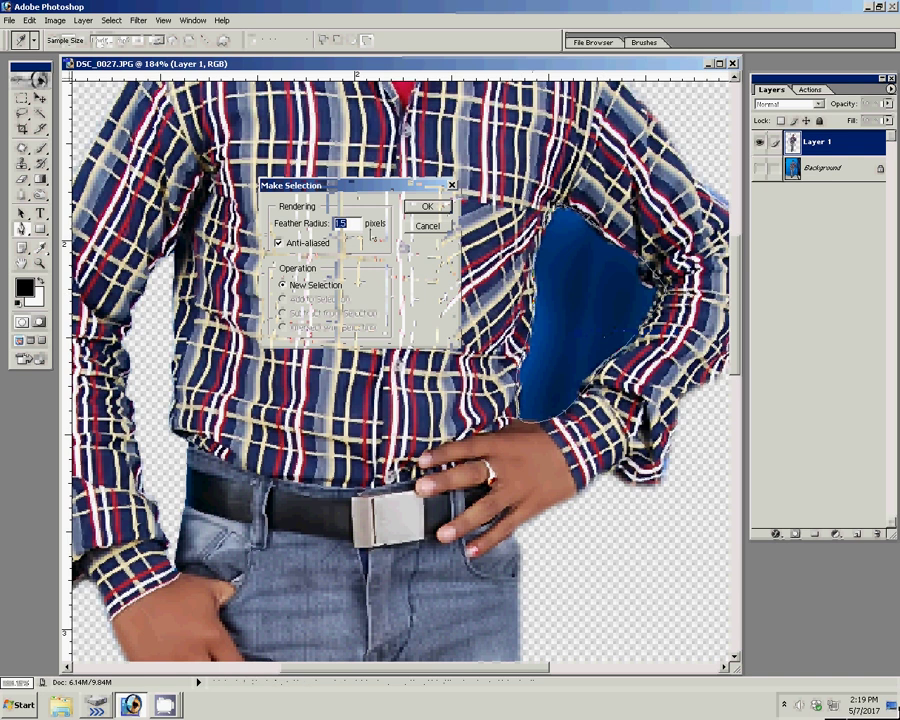
left_click(415, 210)
key("Delete")
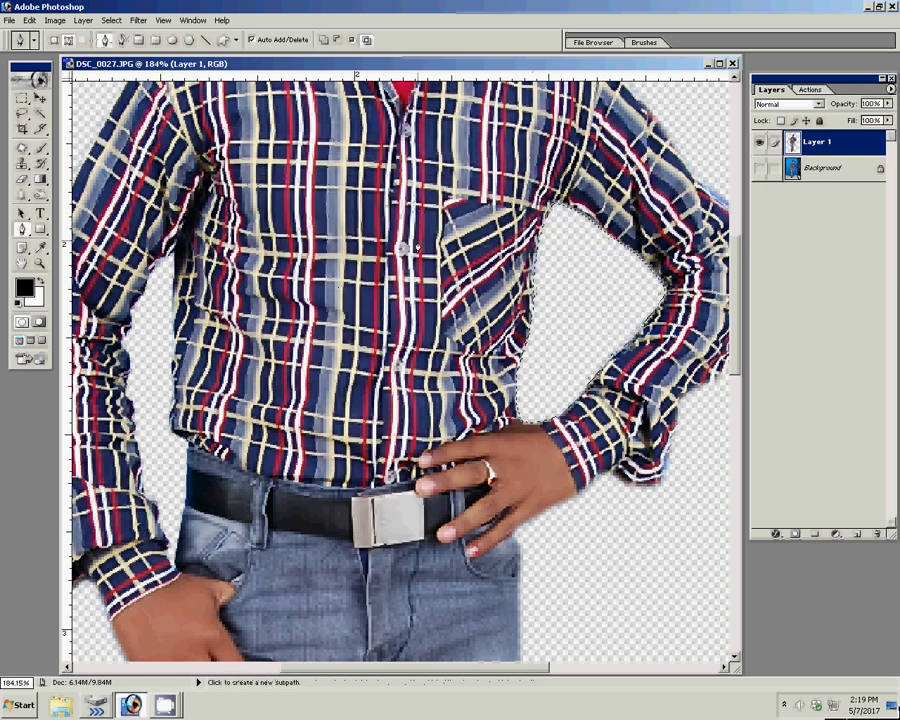
- Magic Wand the blue strip between the jeans legs and delete it
left_click_drag(368, 592, 428, 152)
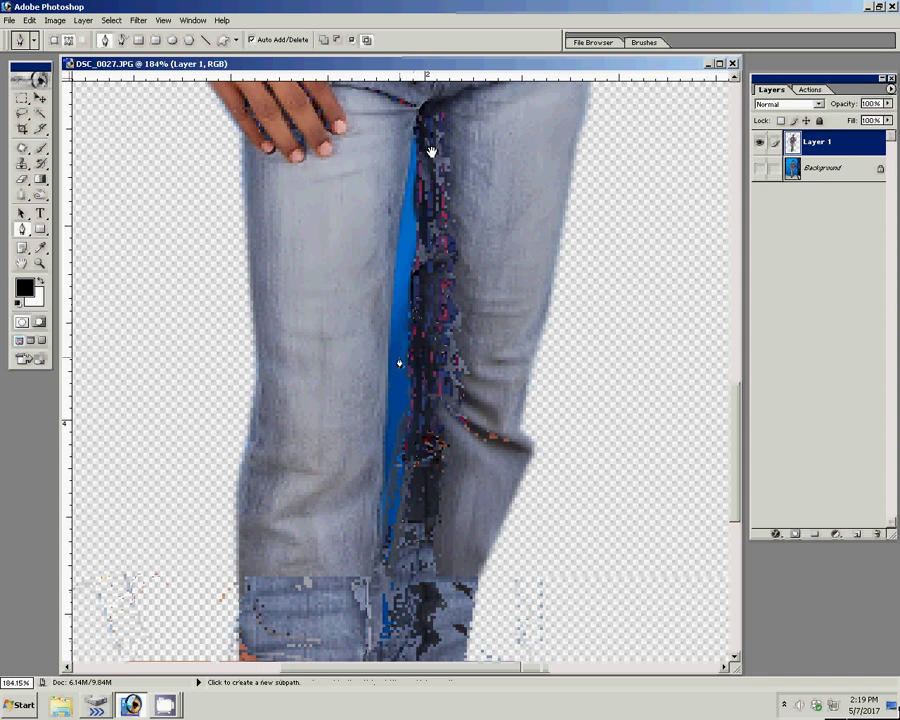
key("w")
left_click(400, 365)
key("Delete")
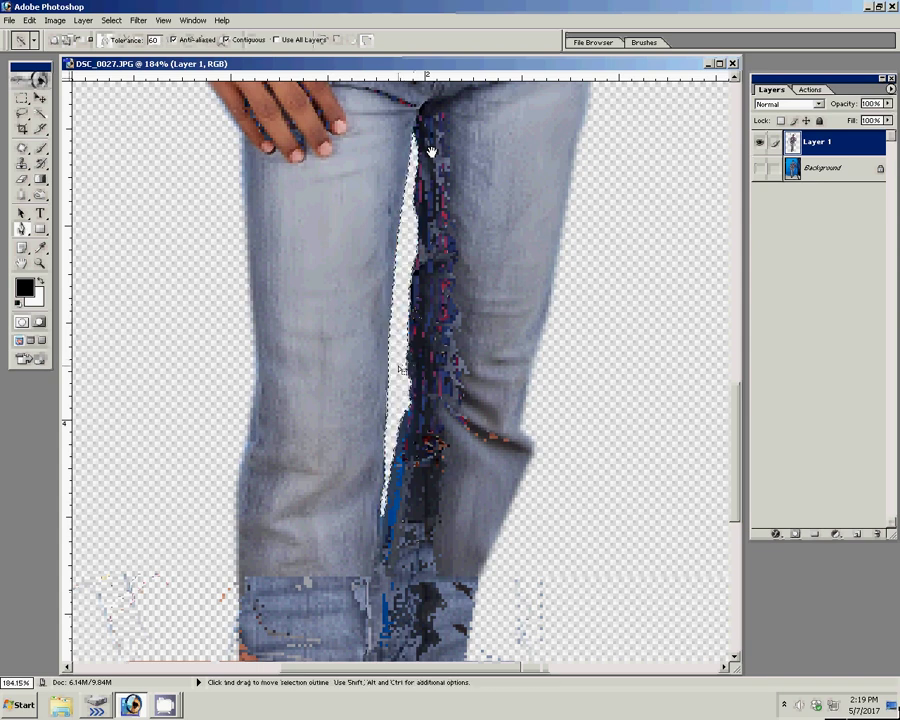
- Fit the figure on screen and zoom out to view the full document
key("z")
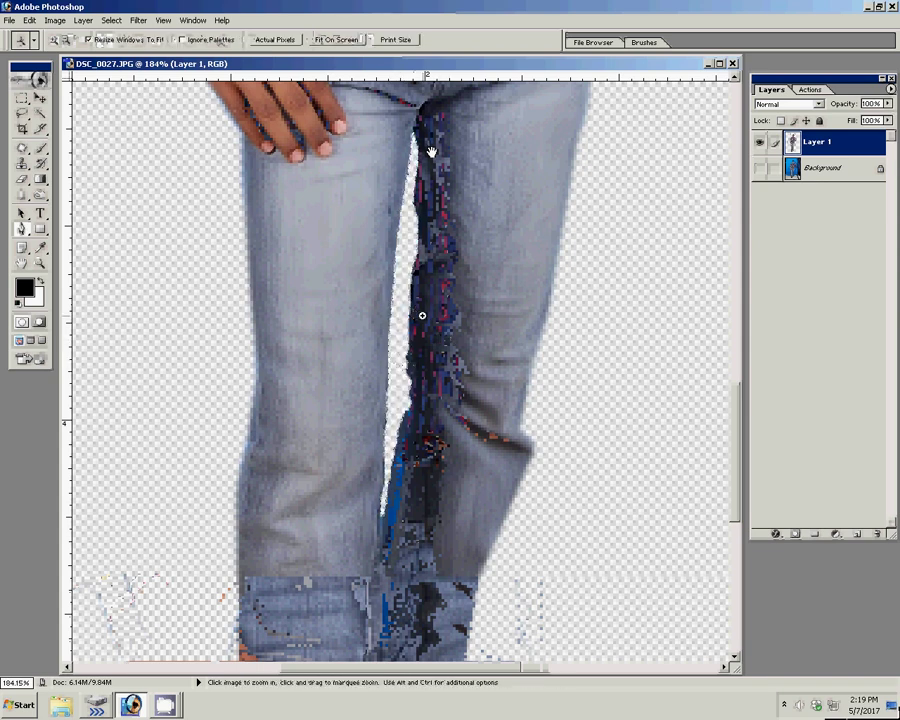
right_click(430, 325)
left_click(434, 331)
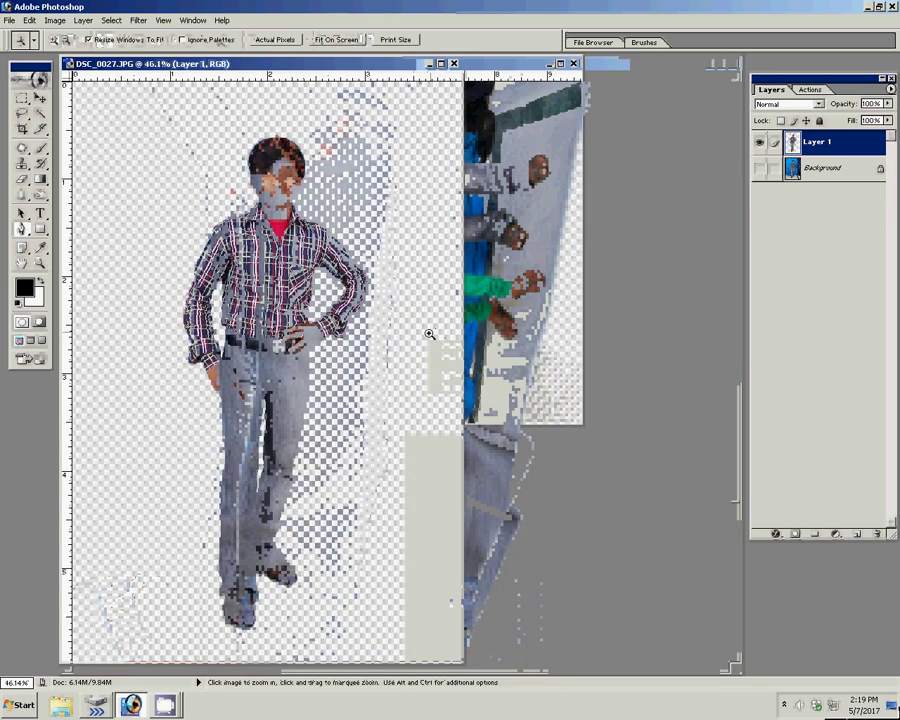
key("ctrl+minus")
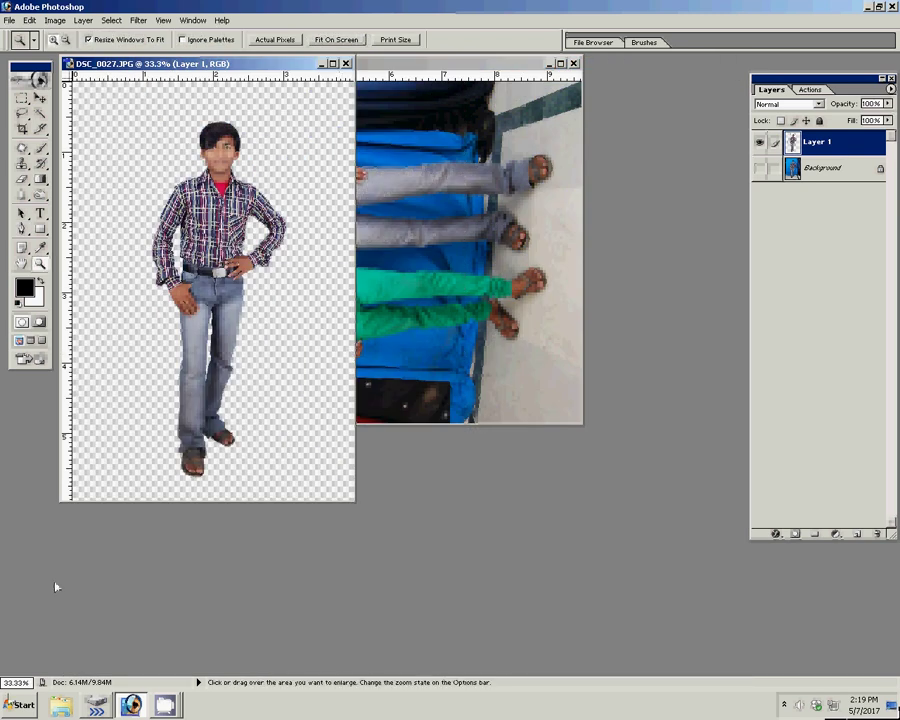
key("super")
- Browse drive D: to the M\Studio Backround folder and drag background 012 into Photoshop
left_click(205, 497)
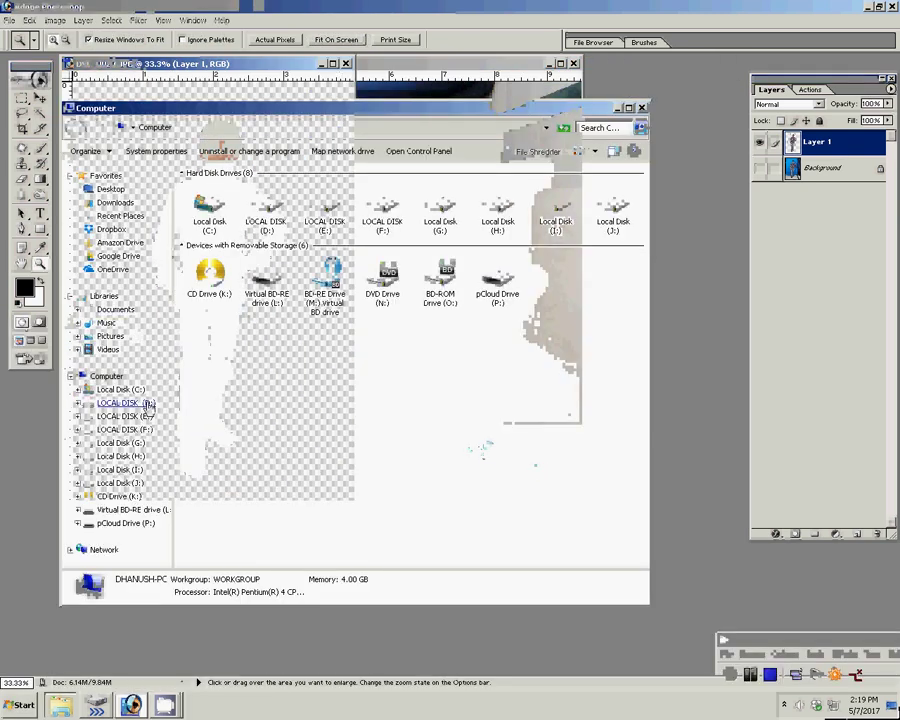
left_click(125, 403)
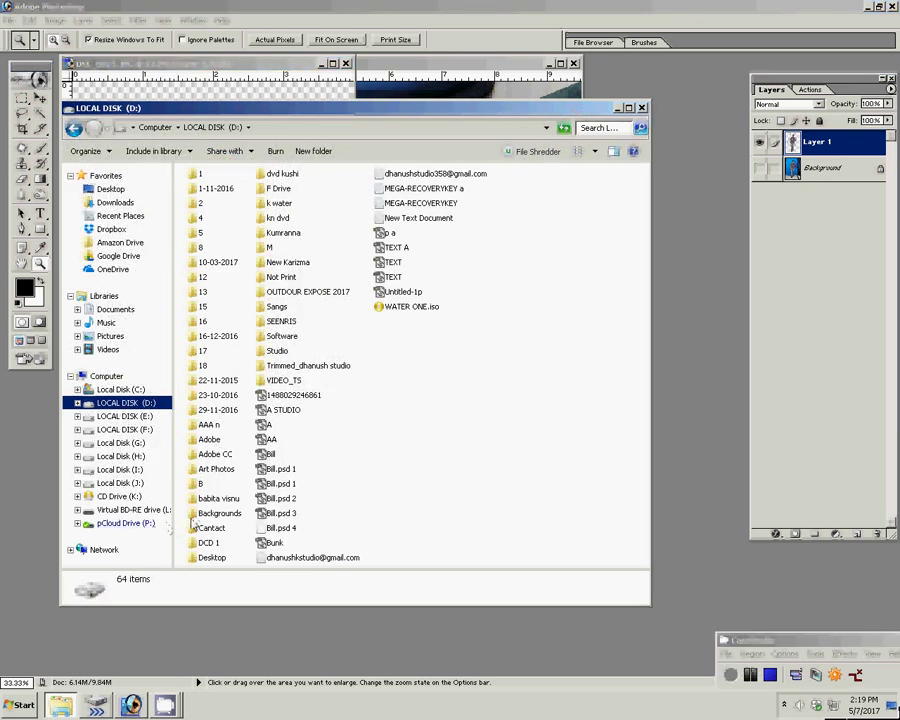
double_click(263, 247)
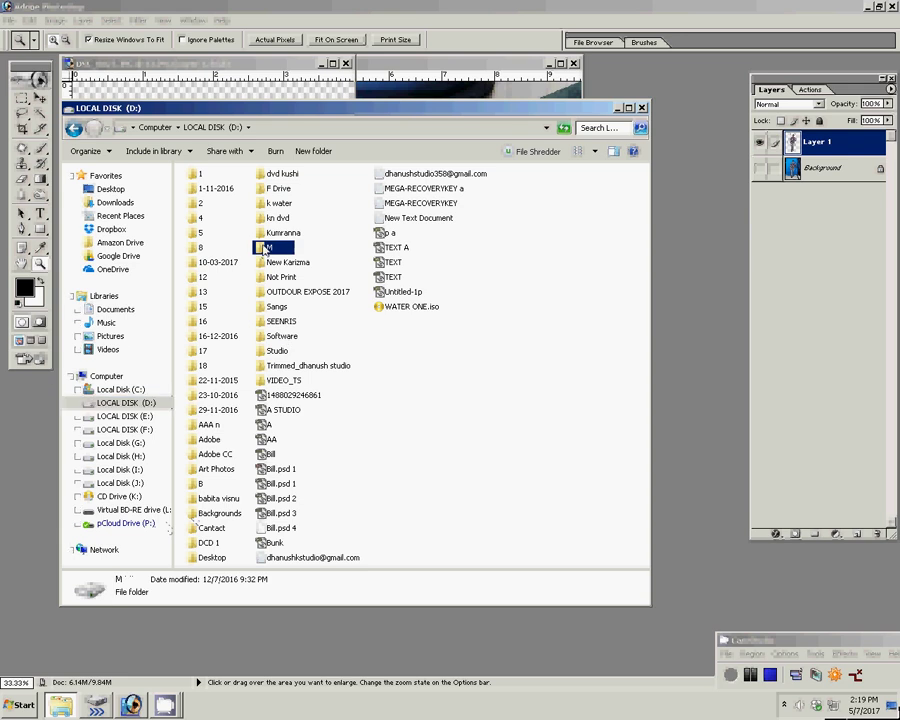
key("alt+F4")
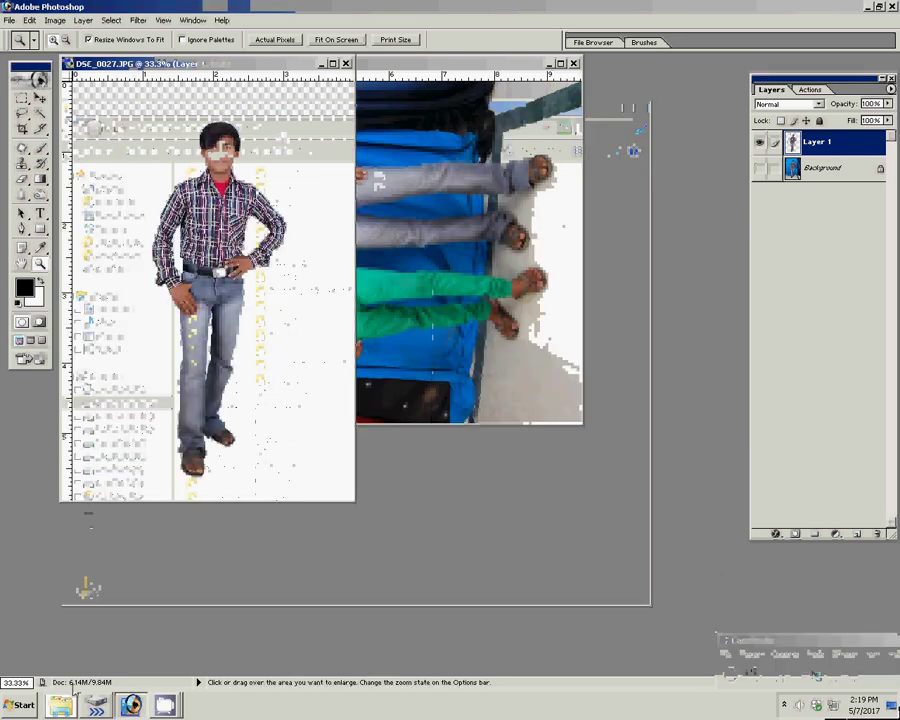
left_click(63, 708)
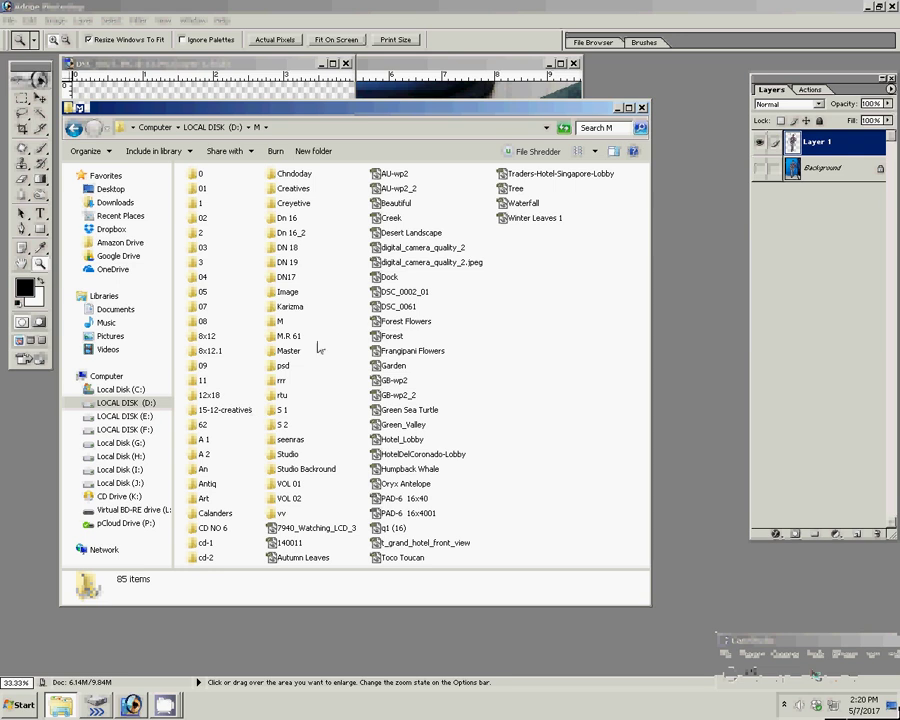
double_click(300, 469)
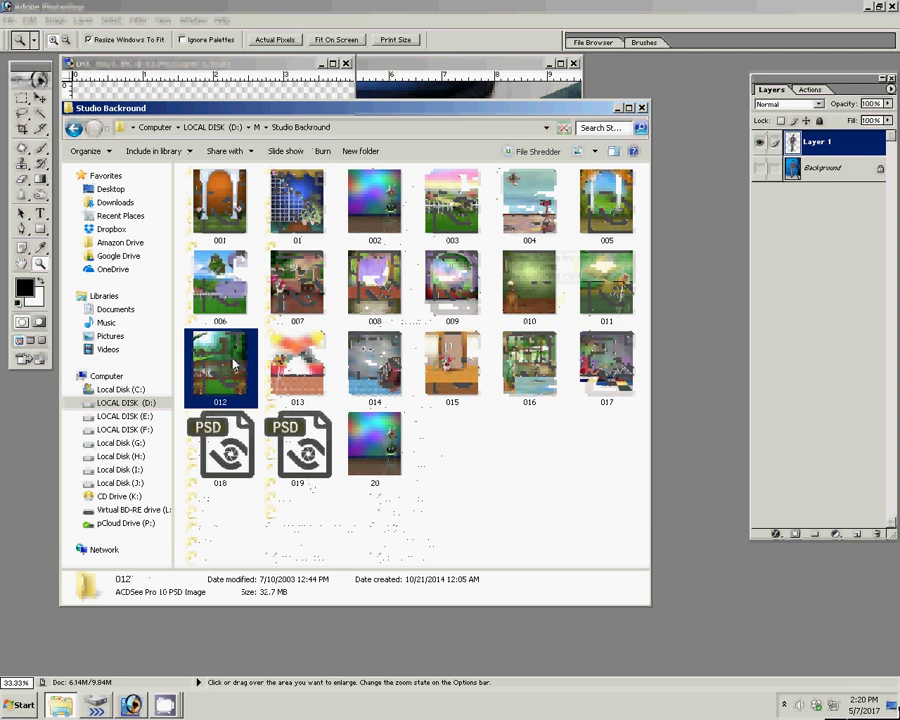
left_click_drag(207, 375, 680, 345)
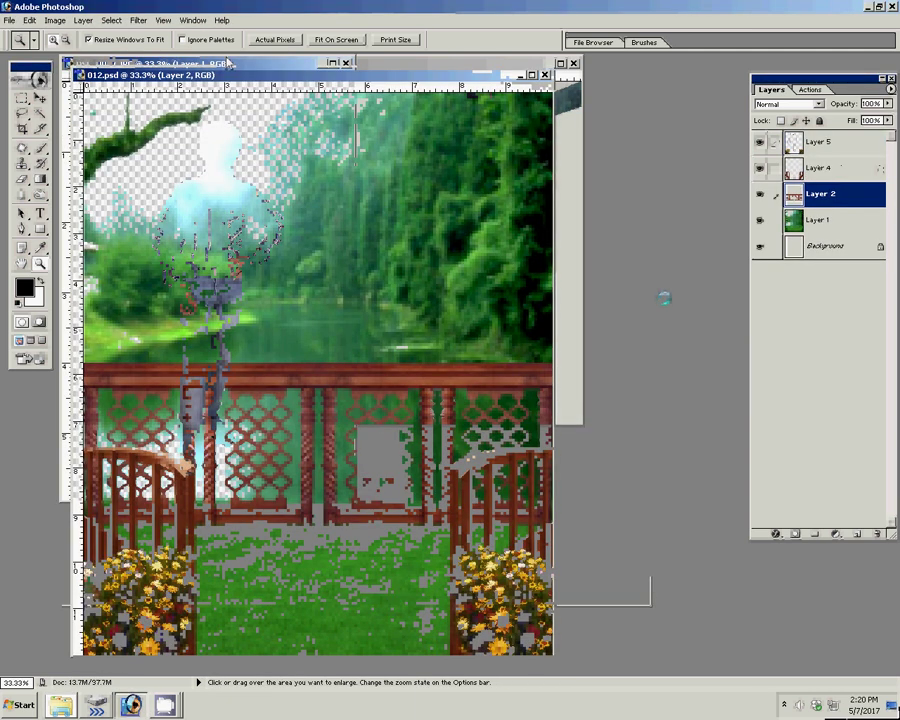
- Resize 012.psd to 4 × 6 inches at 300 pixels/inch with Constrain Proportions off
right_click(308, 75)
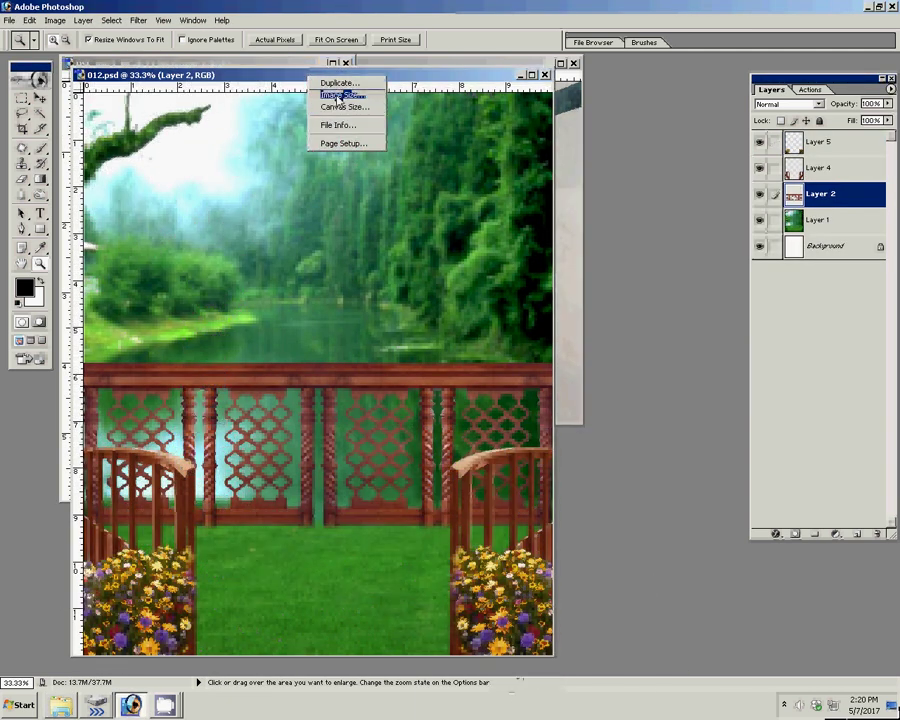
left_click(339, 96)
left_click(258, 343)
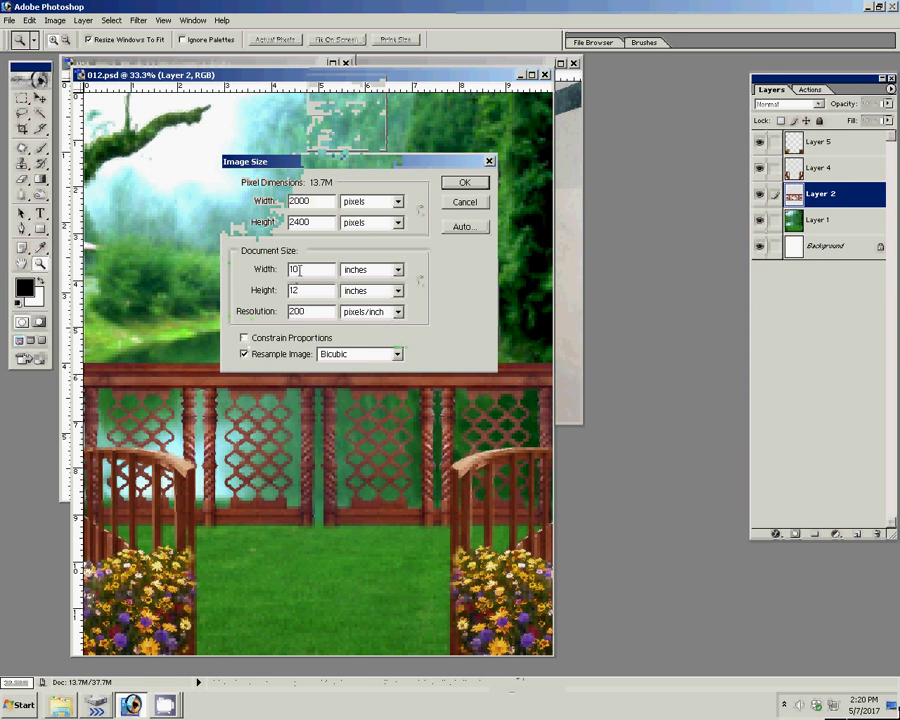
type("4")
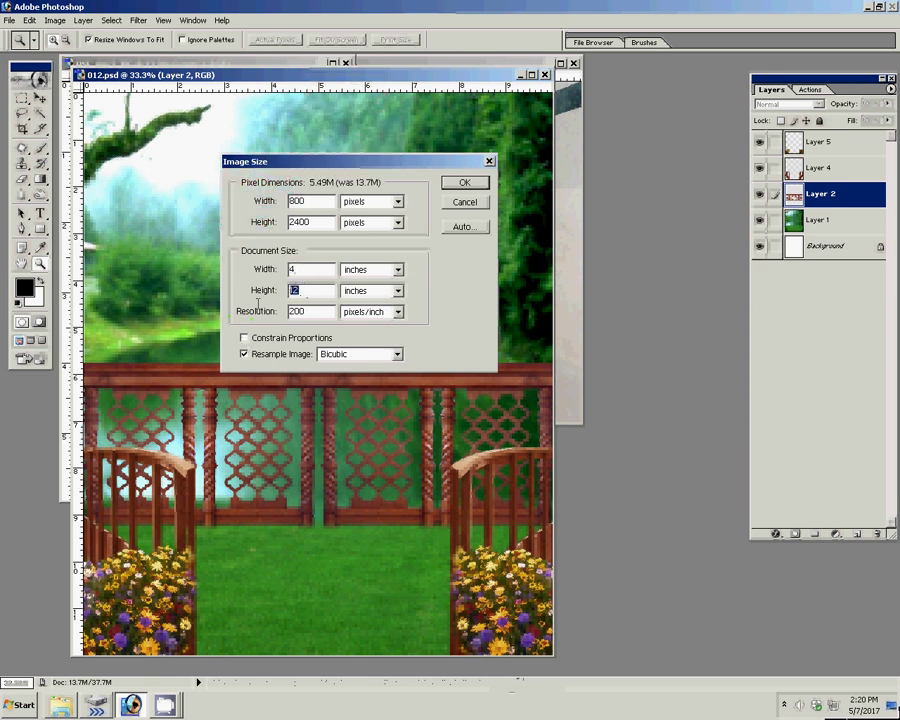
type("6")
double_click(316, 311)
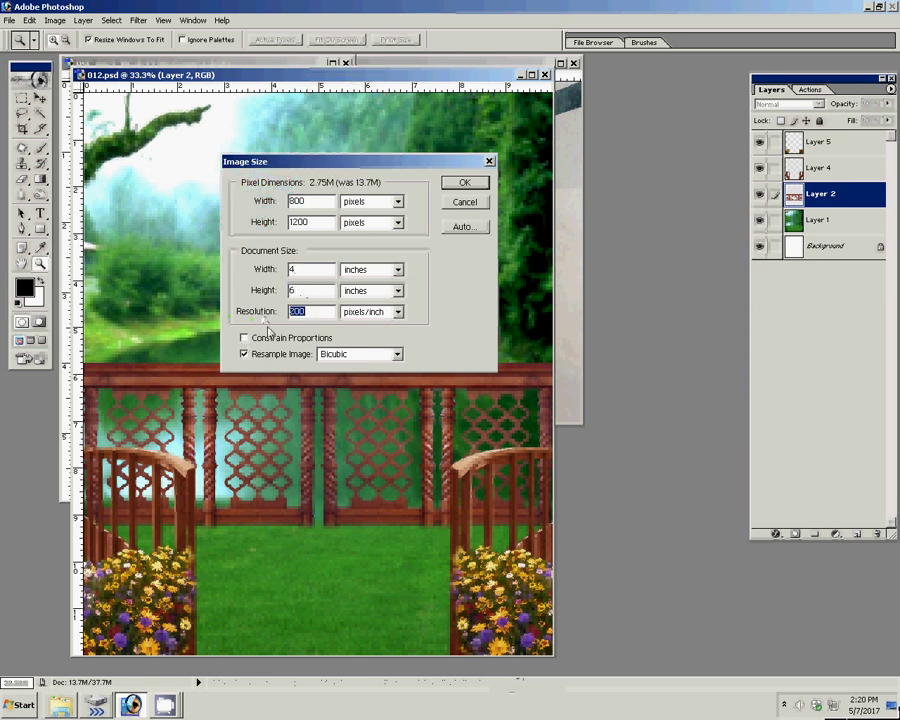
type("300")
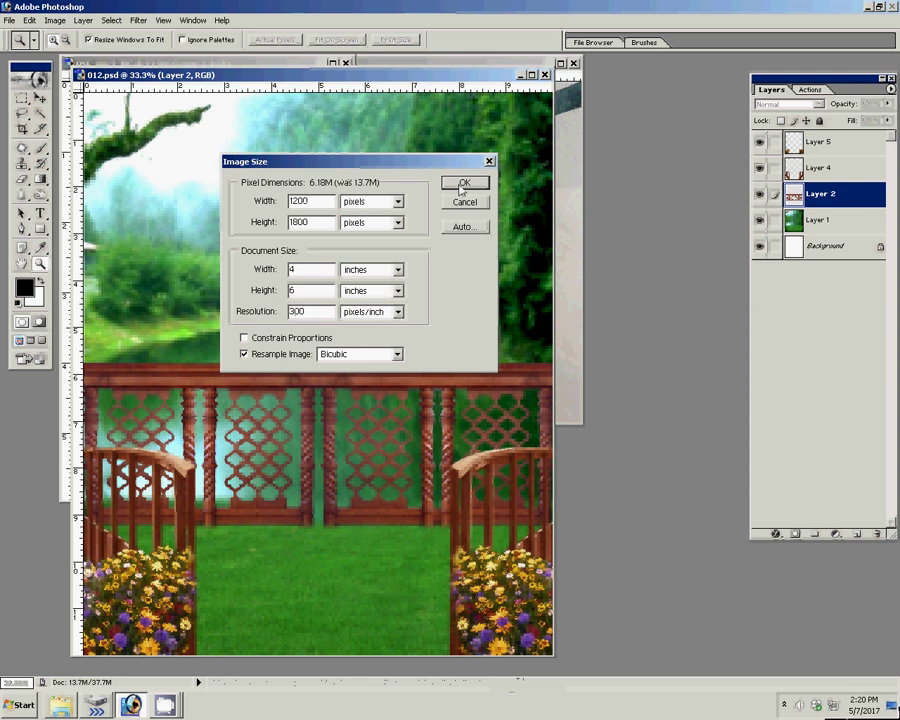
left_click(461, 184)
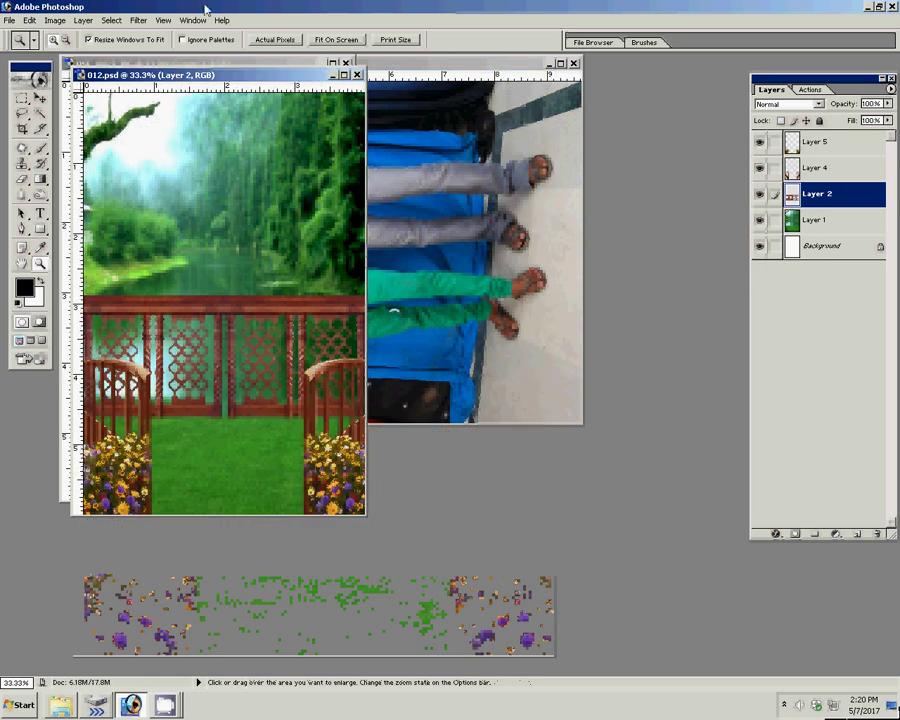
- Drag the cut-out person from DSC_0027.JPG into the 012.psd garden image with the Move tool
left_click_drag(205, 75, 421, 131)
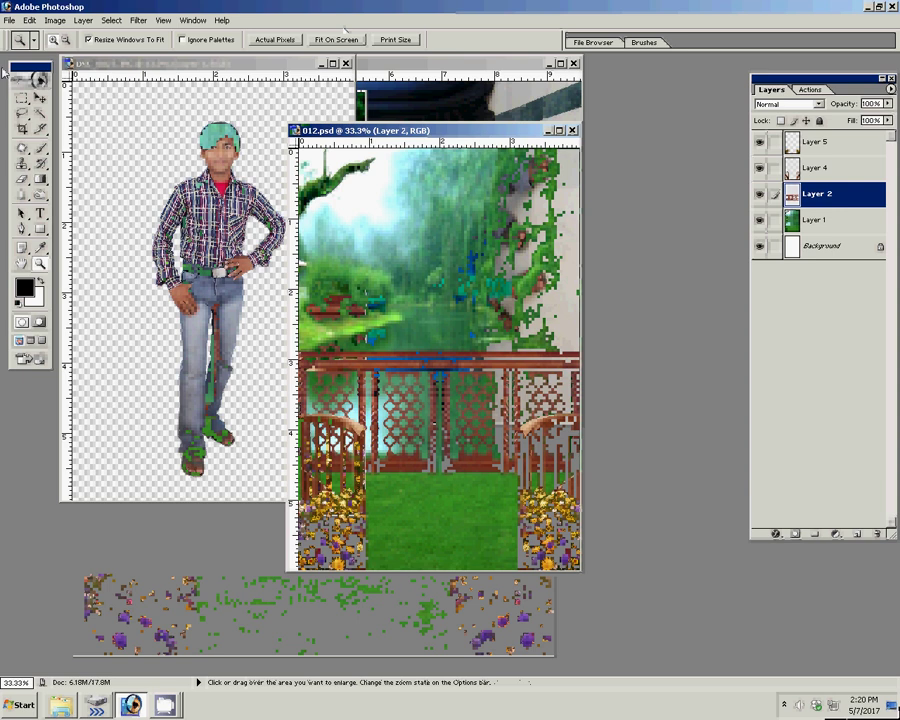
left_click(39, 98)
left_click(213, 225)
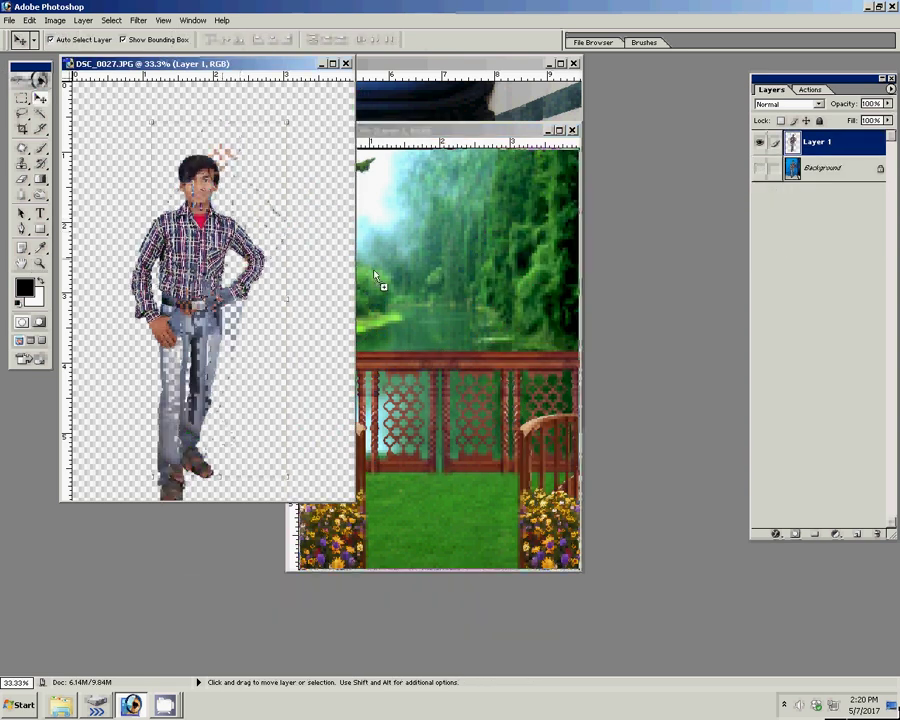
left_click_drag(262, 189, 428, 275)
left_click_drag(370, 260, 450, 270)
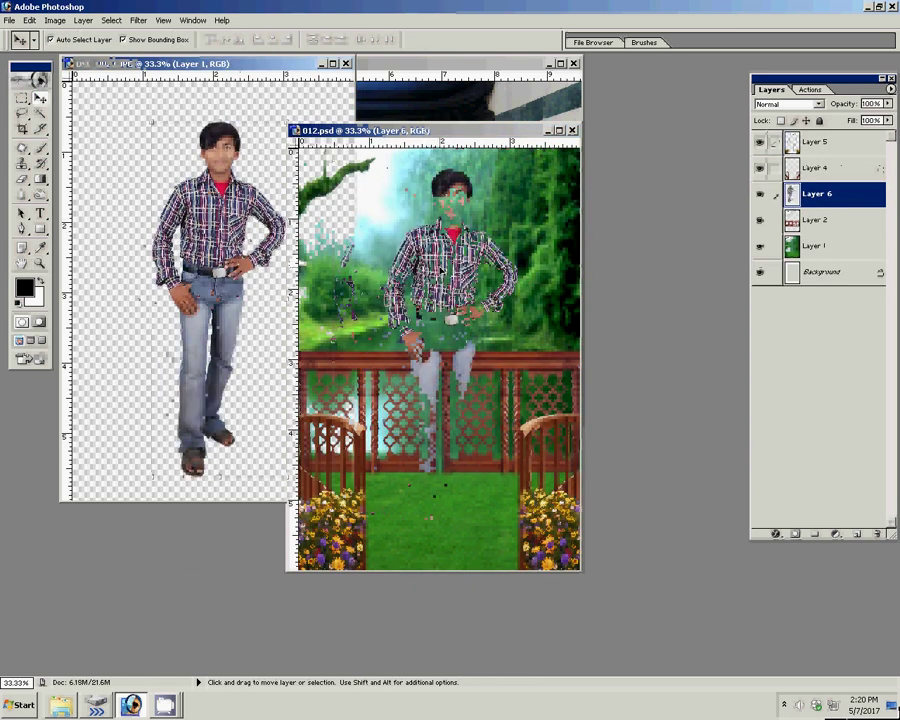
- Rotate the person slightly upright and merge all visible layers into one Background
key("ctrl+t")
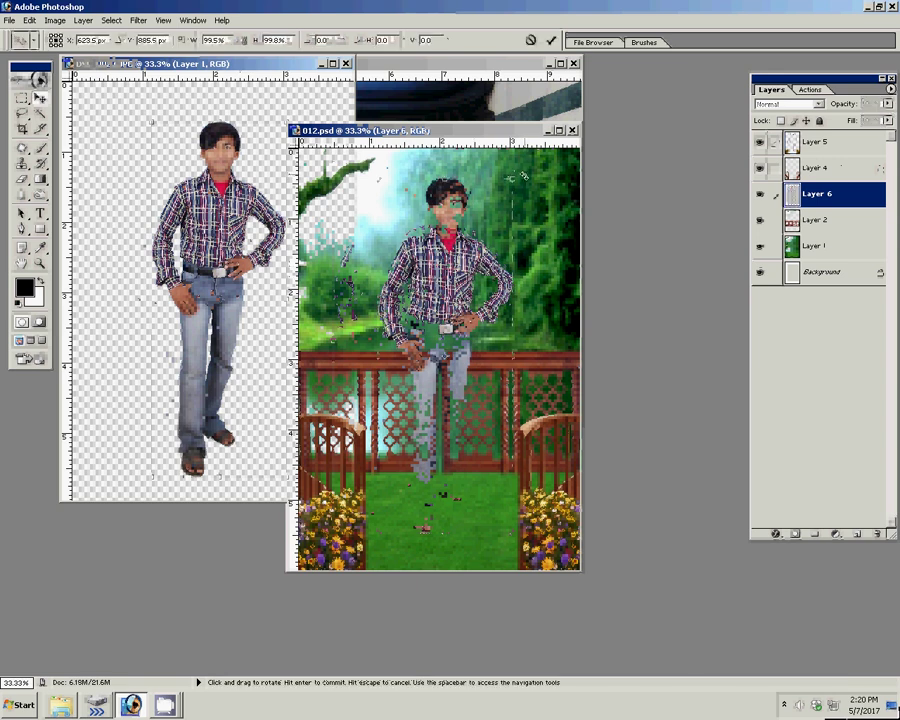
left_click_drag(524, 165, 519, 163)
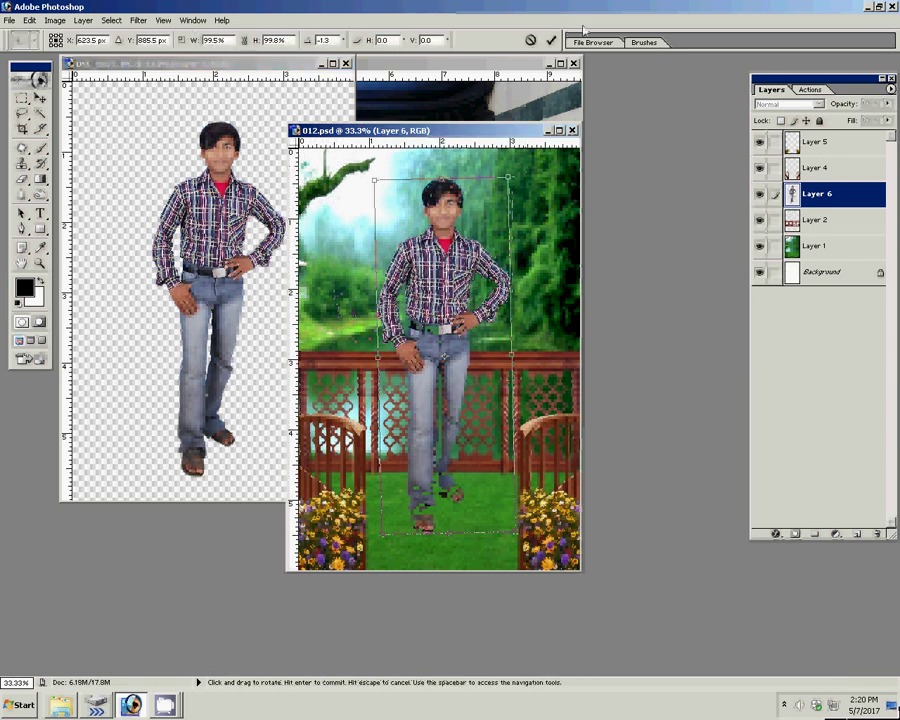
left_click(552, 41)
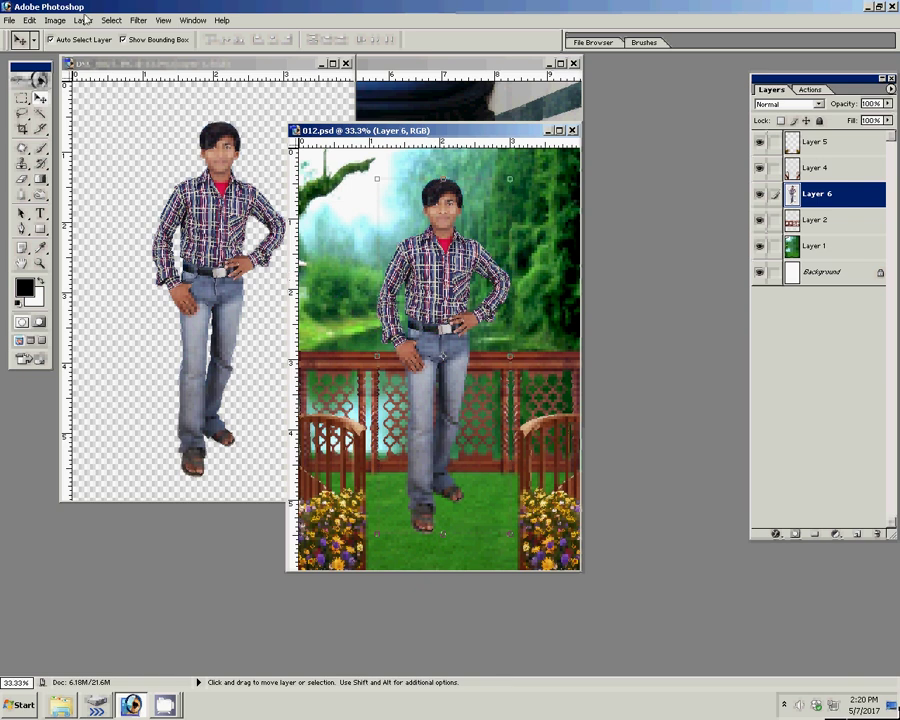
left_click(84, 21)
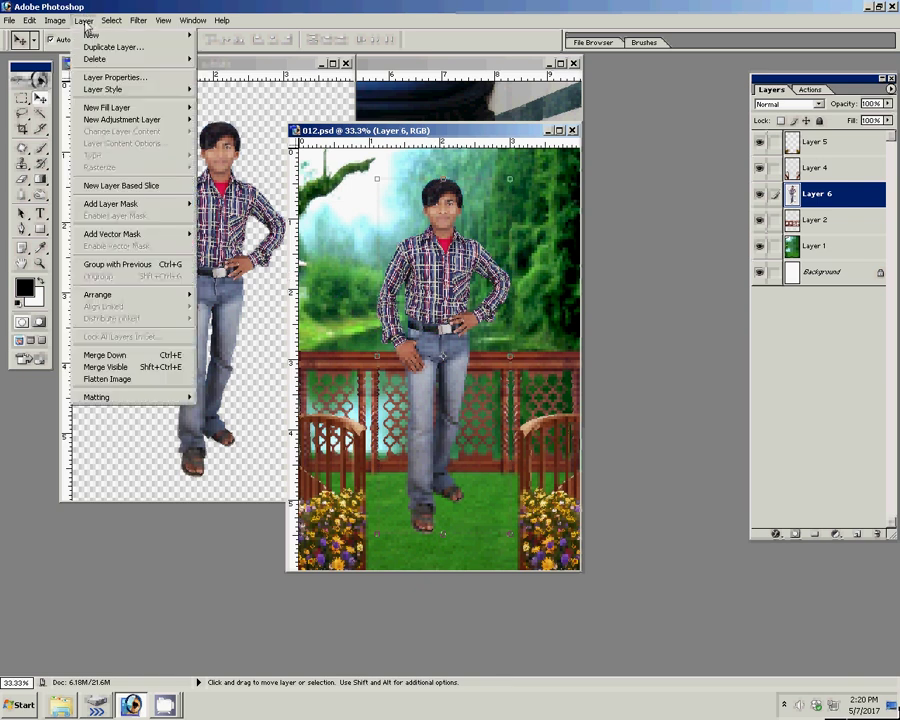
left_click(105, 367)
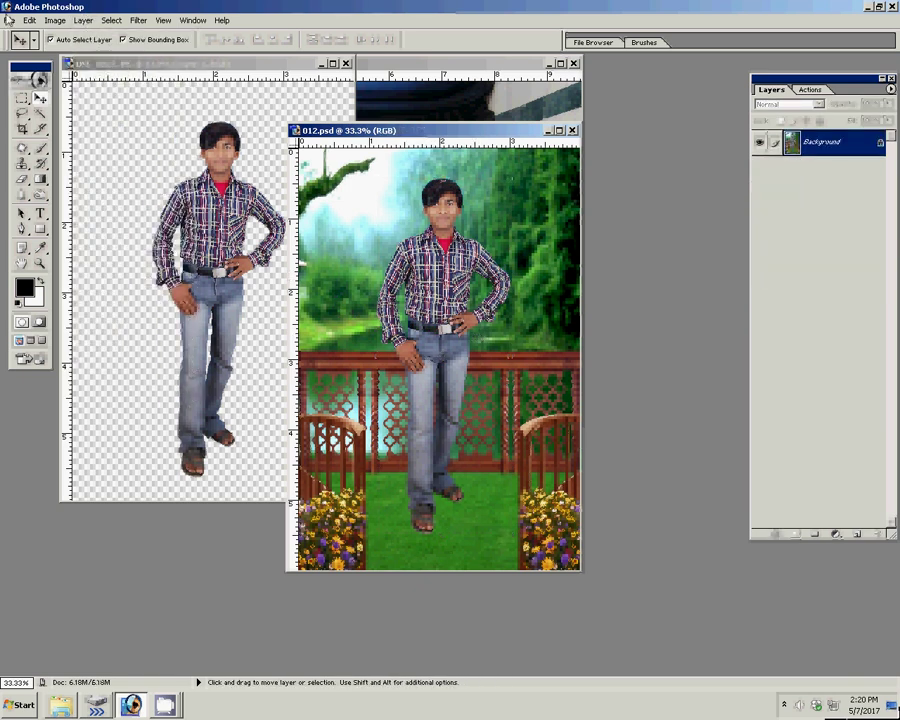
left_click(9, 20)
left_click(37, 126)
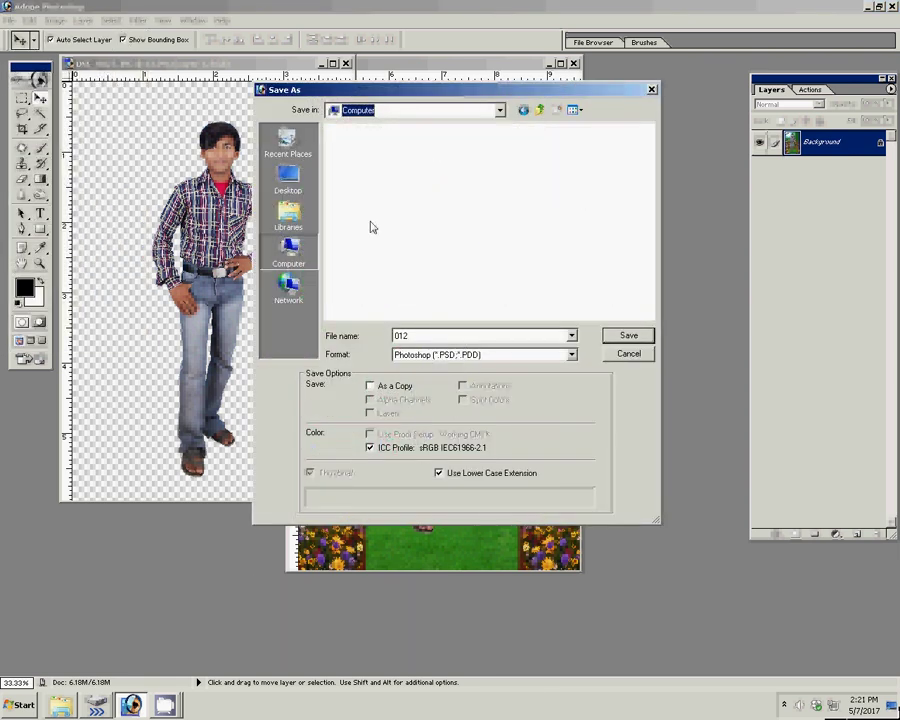
- Browse to folder 0 on drive G: and set the save format to JPEG
left_click(345, 176)
left_click(630, 340)
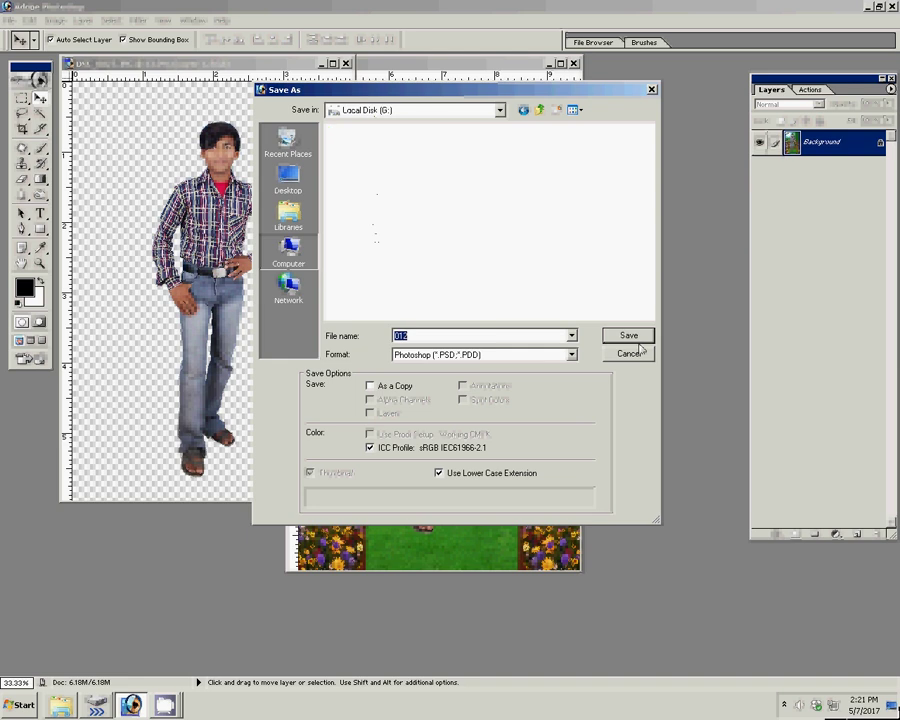
left_click(340, 144)
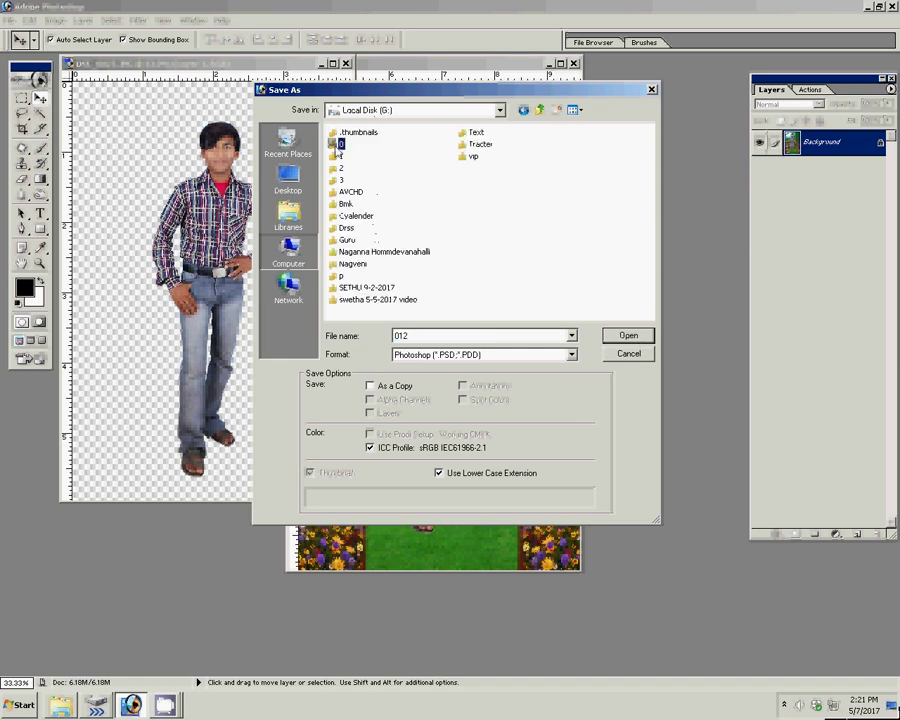
double_click(340, 144)
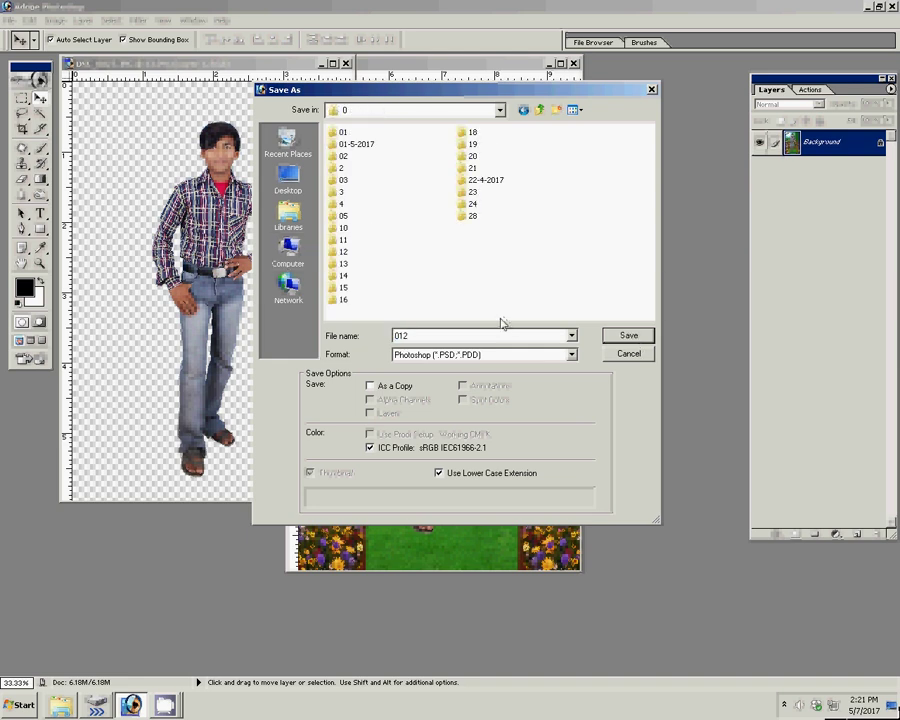
left_click(478, 354)
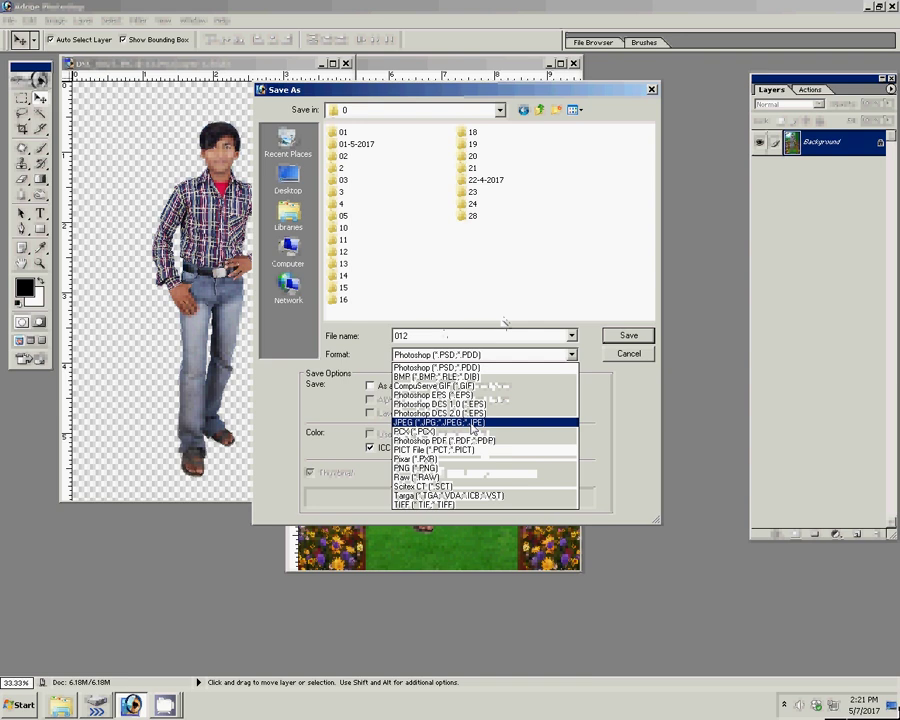
left_click(473, 424)
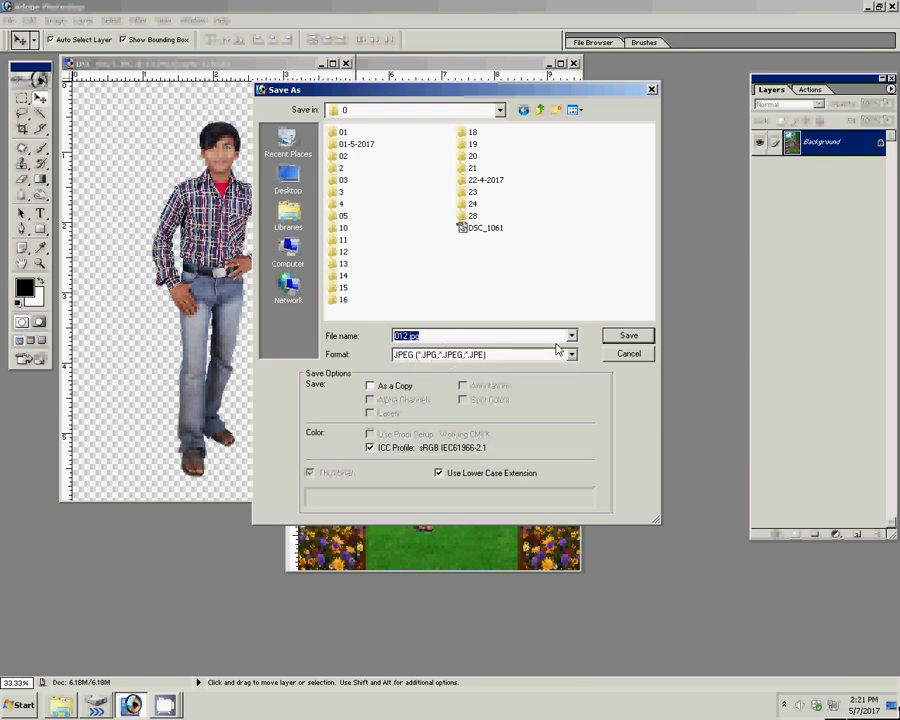
- Create folder 7, save the composite there as 1-4x6=1.jpg with default JPEG options, and close it
left_click(557, 112)
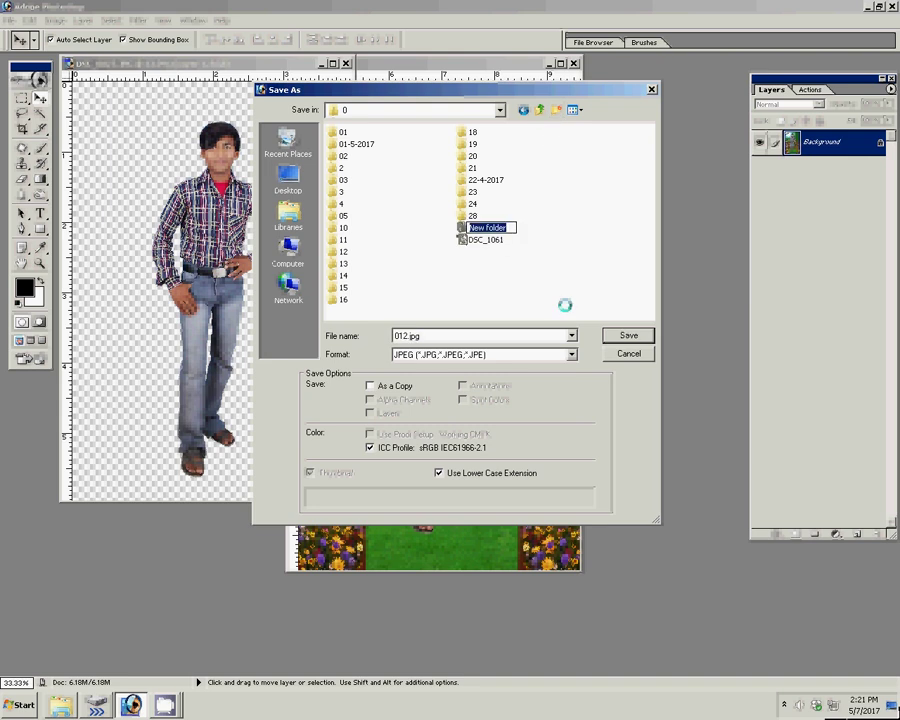
type("7")
key("Return")
key("Return")
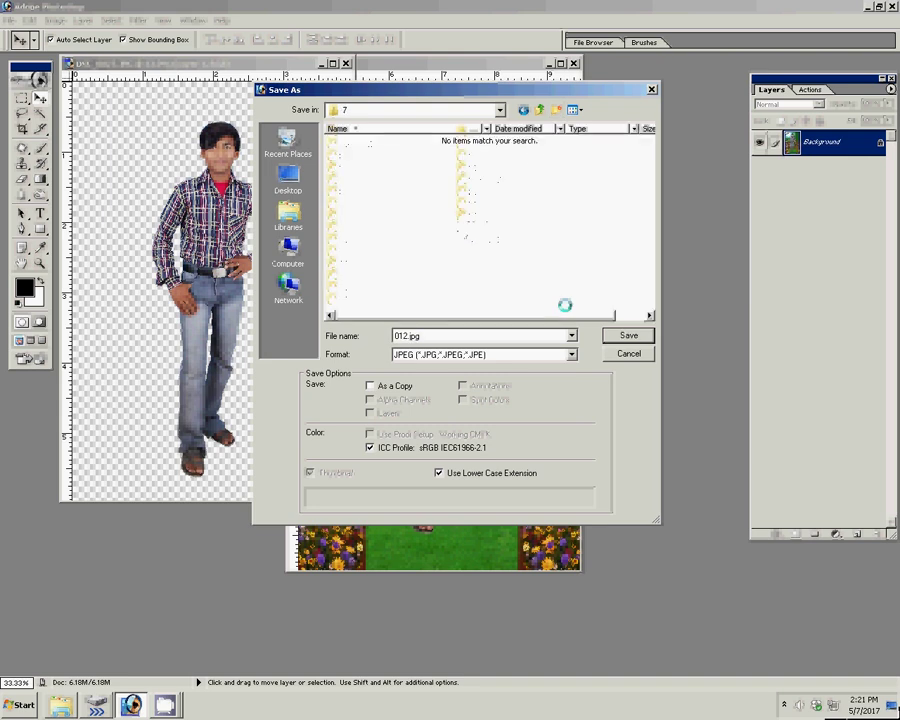
type("1-4x6=1")
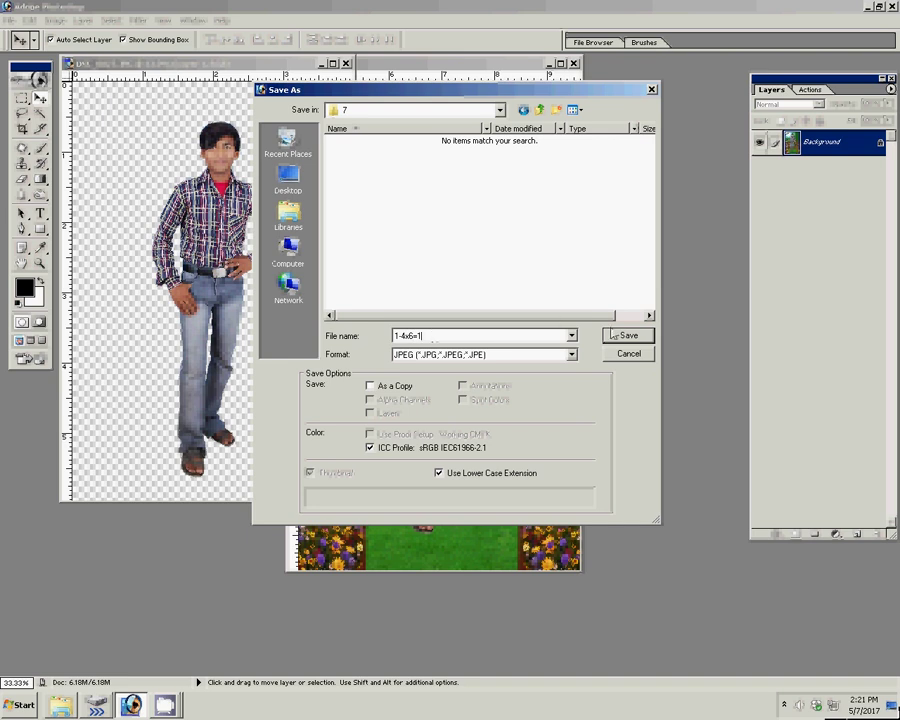
key("Return")
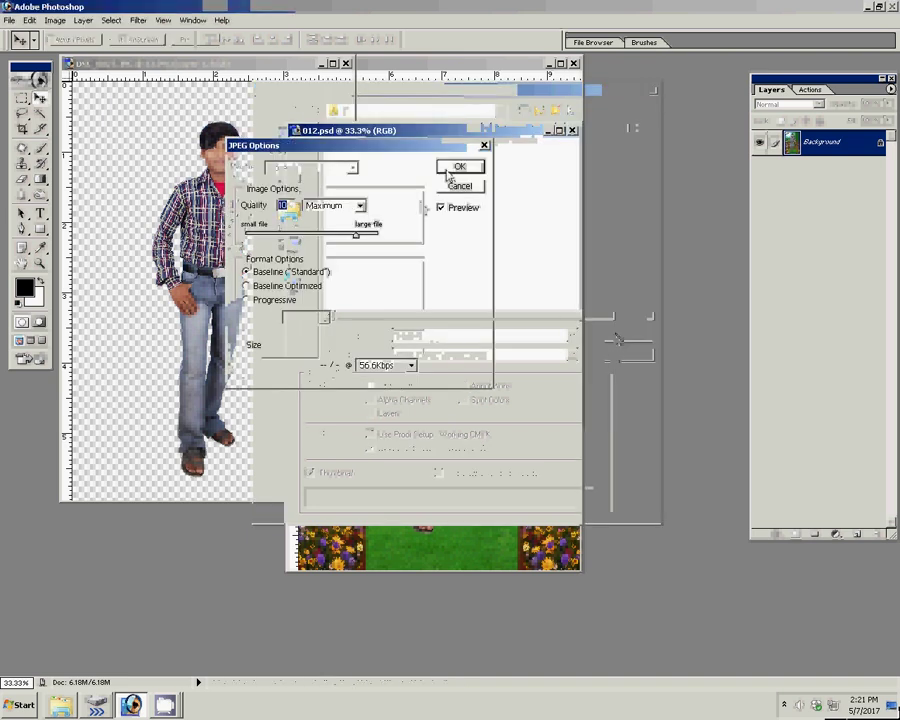
left_click(450, 168)
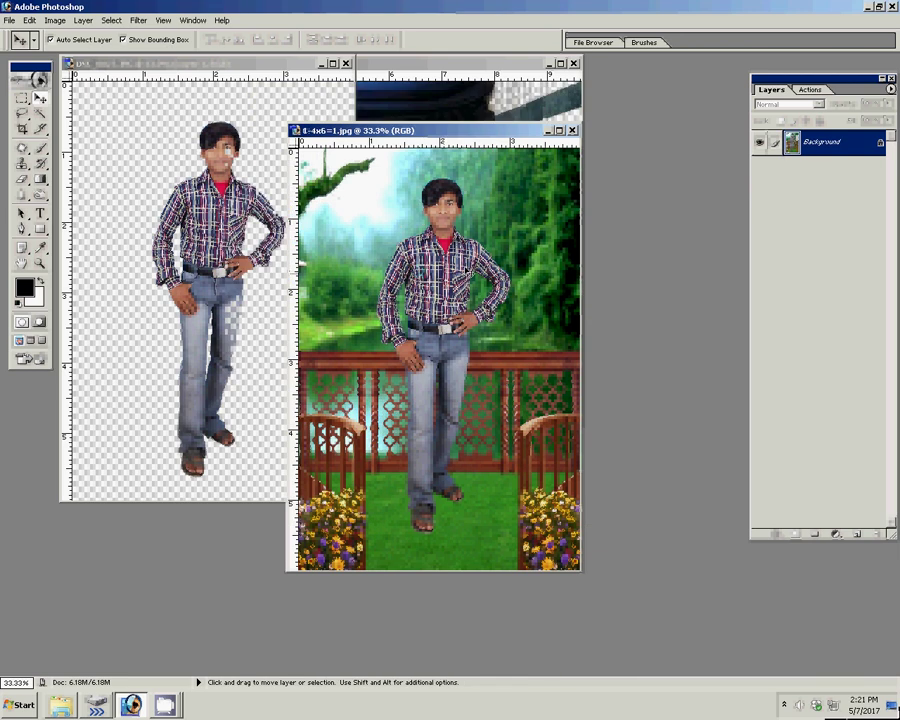
left_click(572, 130)
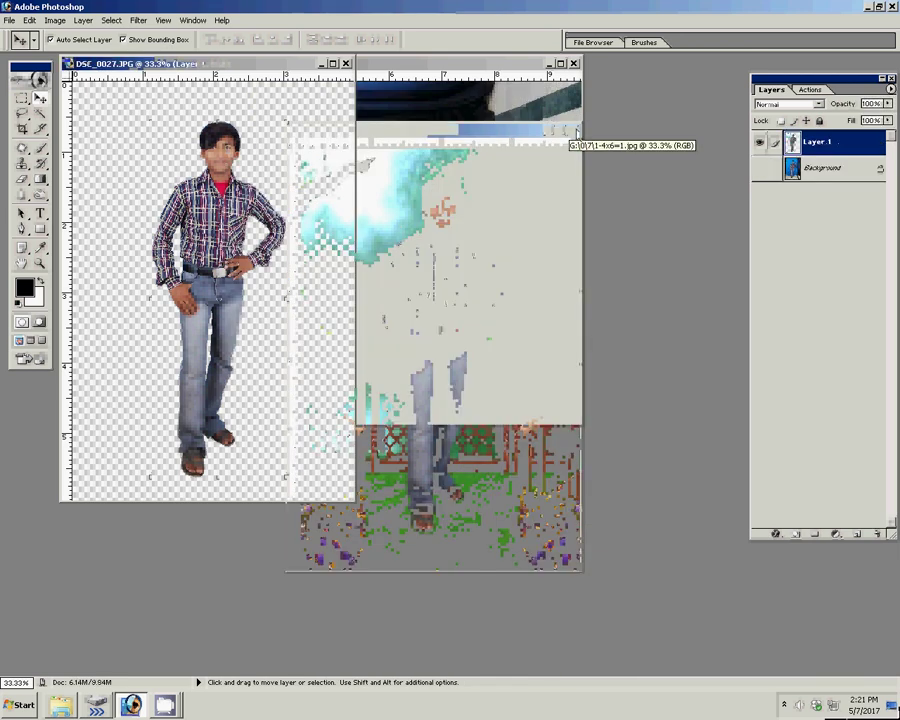